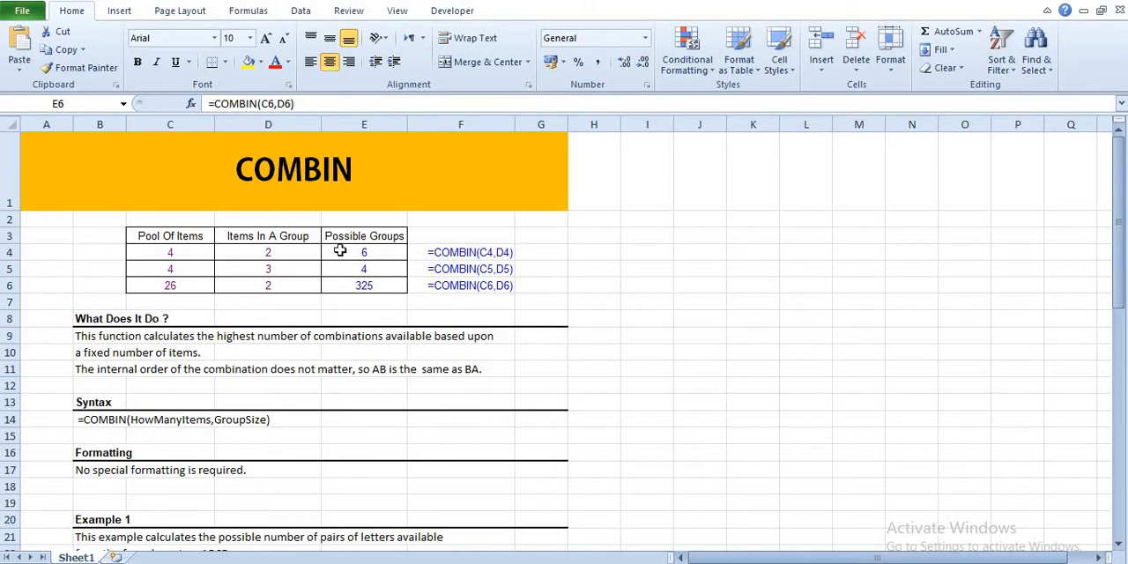
Clear the existing Possible Groups formulas from cells E4:E6.
double_click(338, 282)
key(Return)
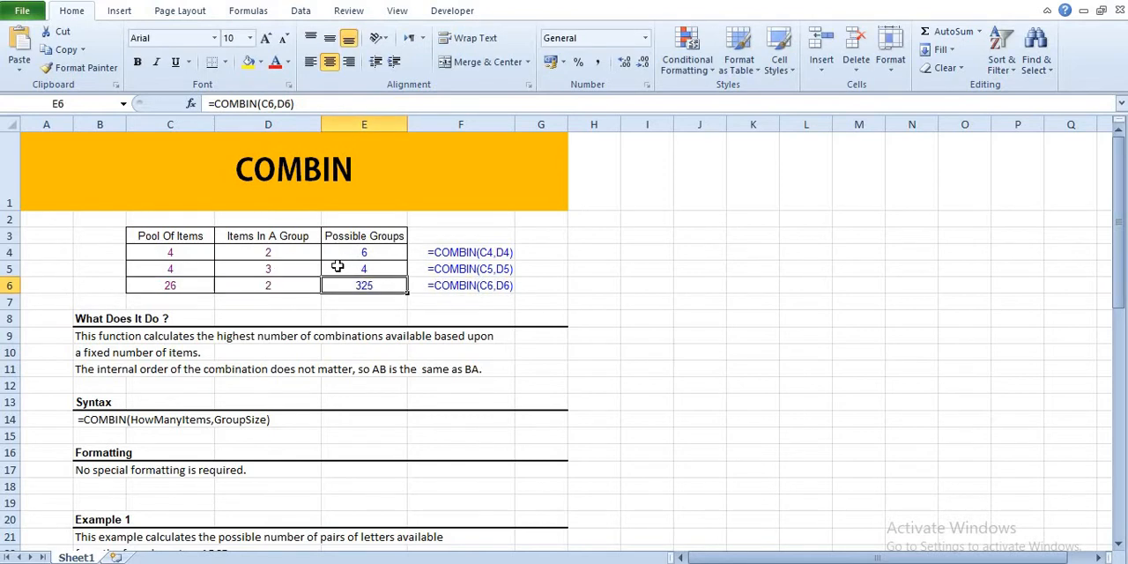
drag(339, 253, 337, 289)
key(Delete)
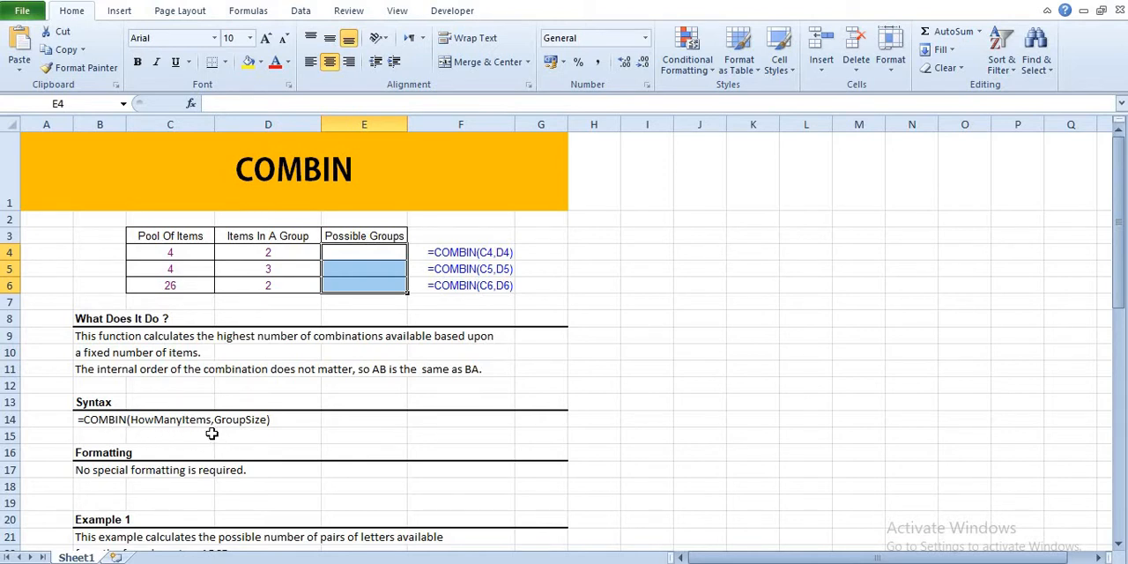
Enter =COMBIN(C4,D4) in E4 to calculate the possible groups for the first row.
click(336, 260)
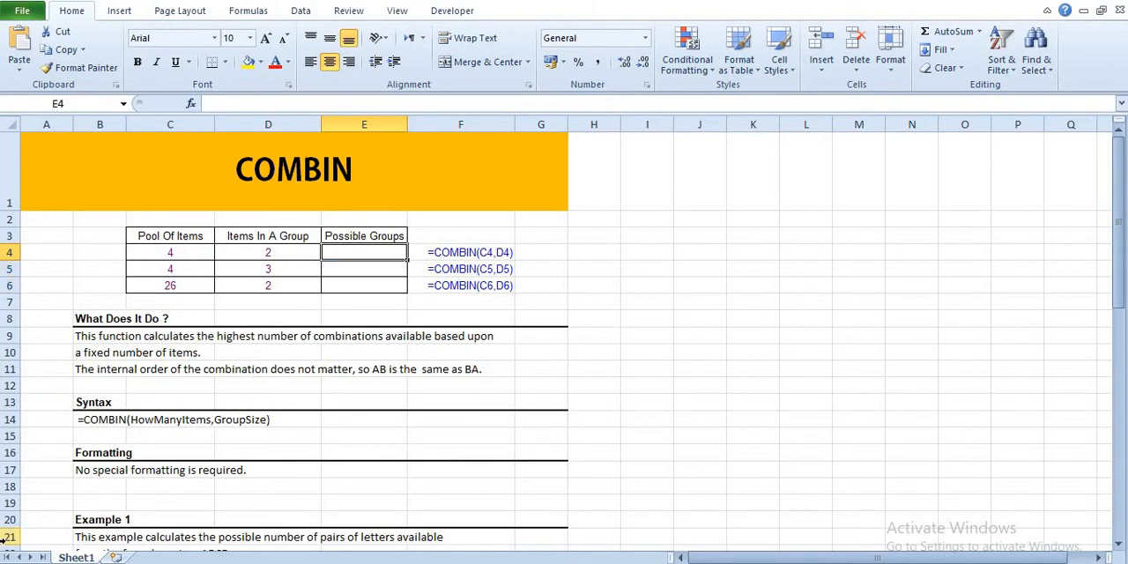
text(=com)
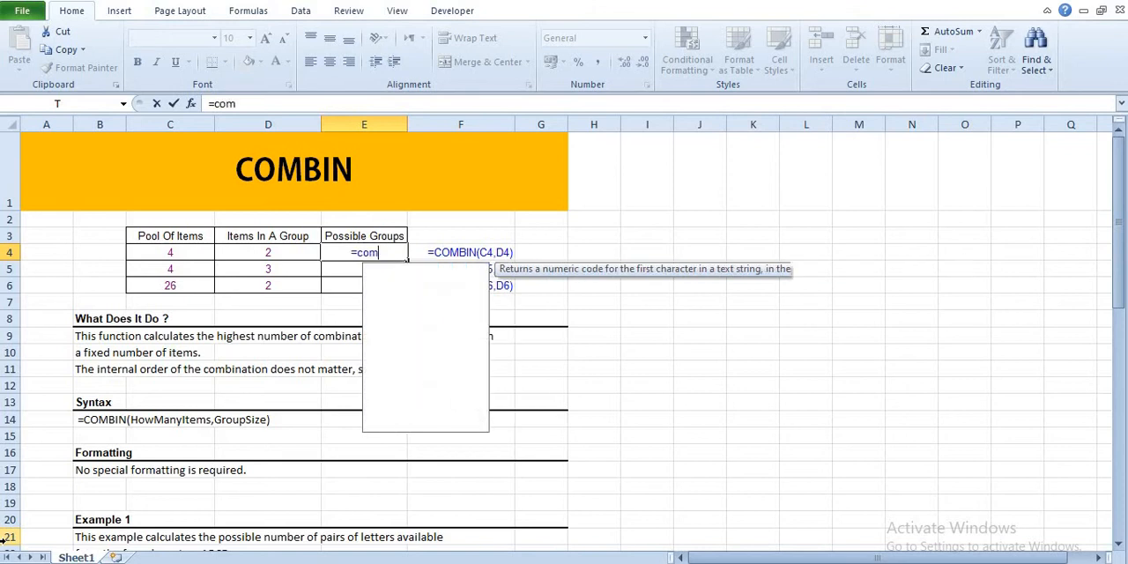
text(bin()
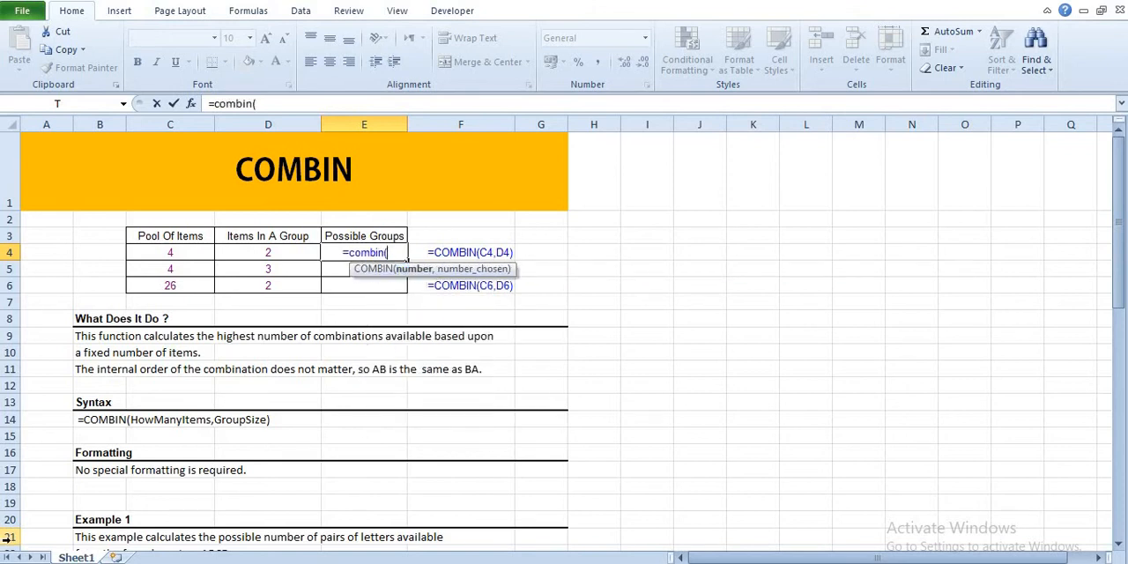
click(170, 252)
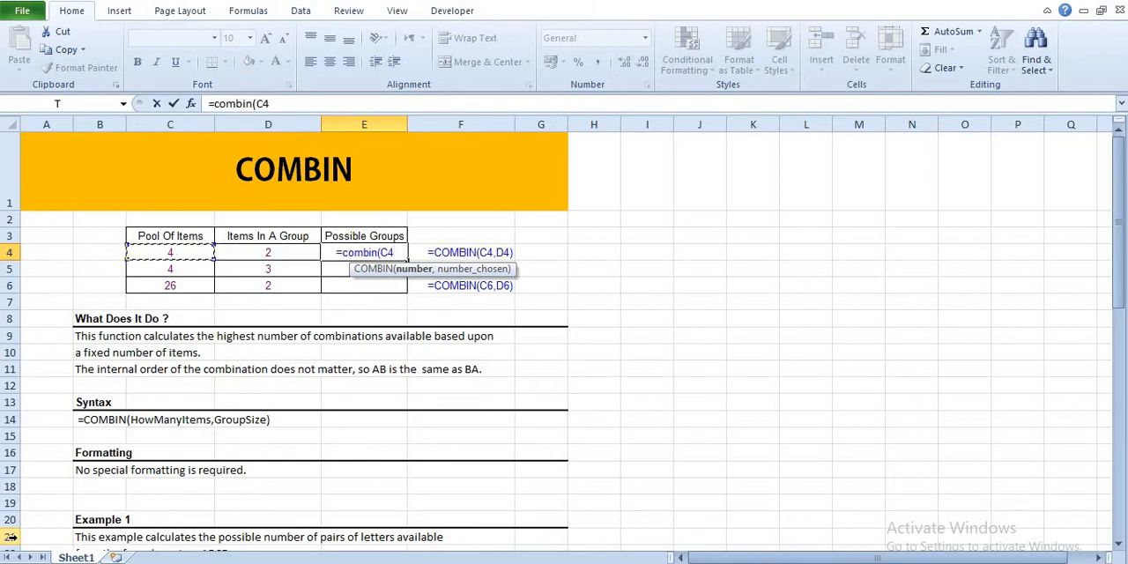
text(,)
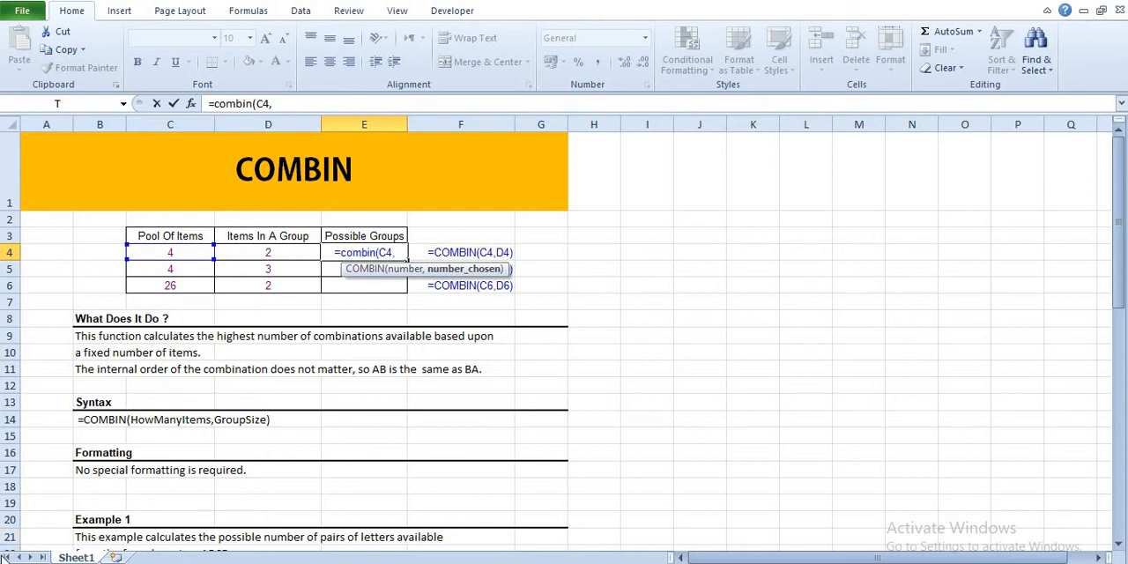
key(Left)
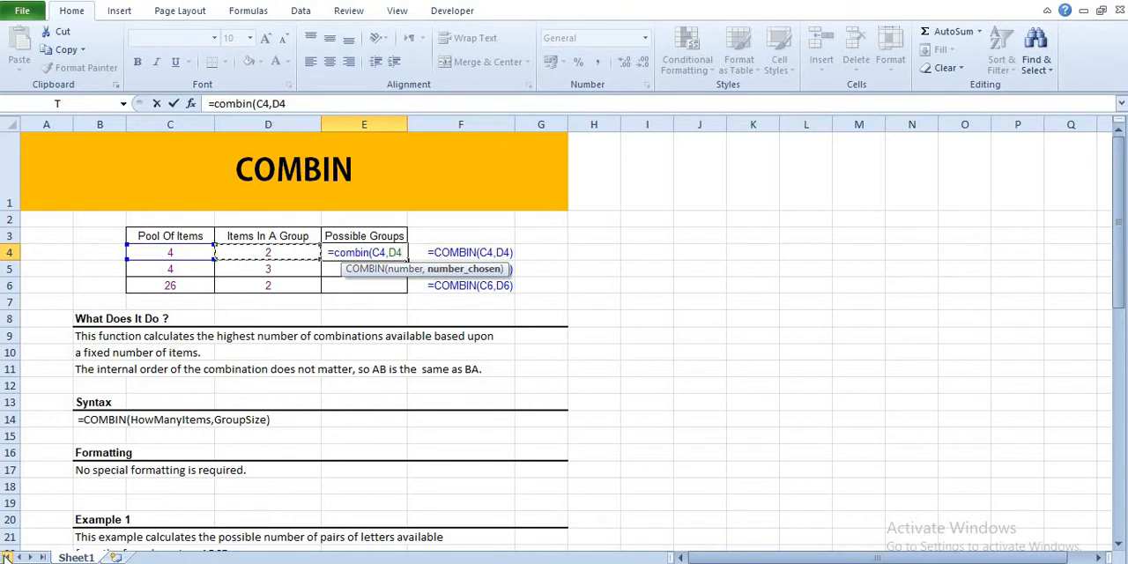
text())
key(Return)
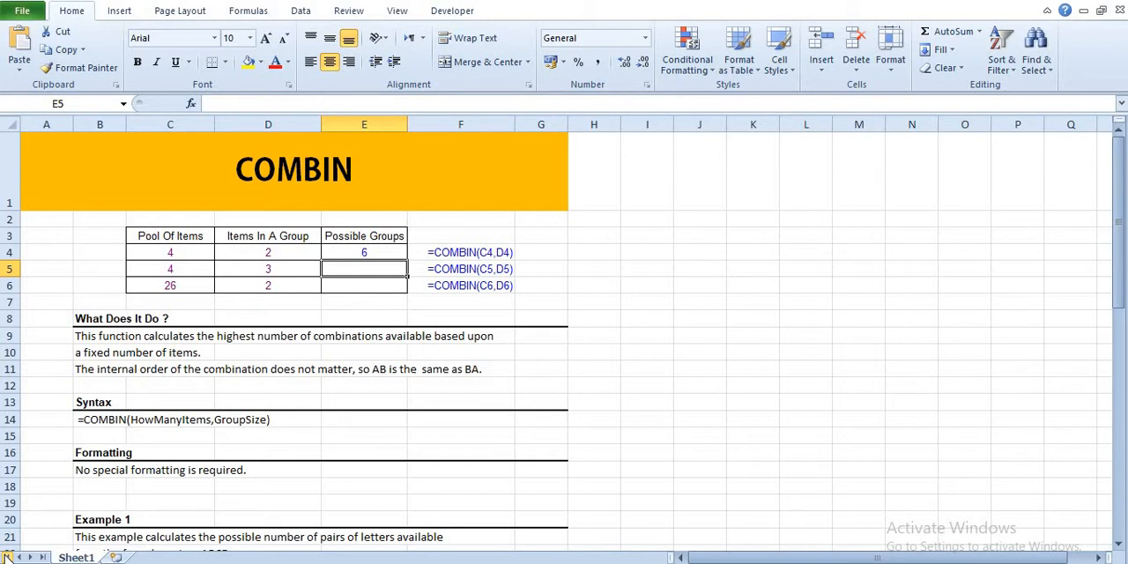
Enter =COMBIN(C5,D5) in E5 to calculate the possible groups for the second row.
text(=com)
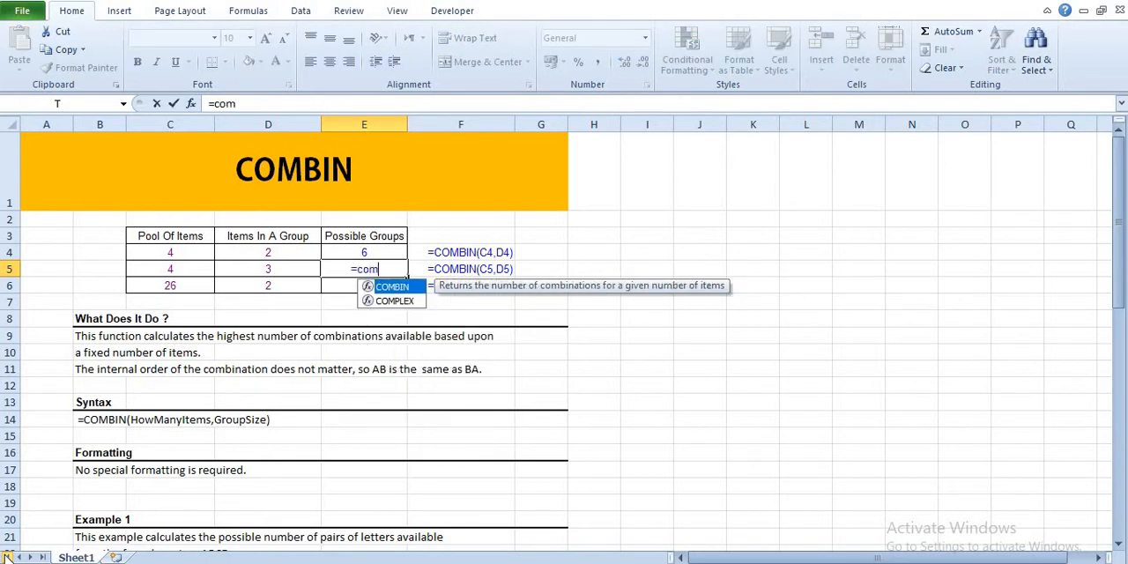
text(bin()
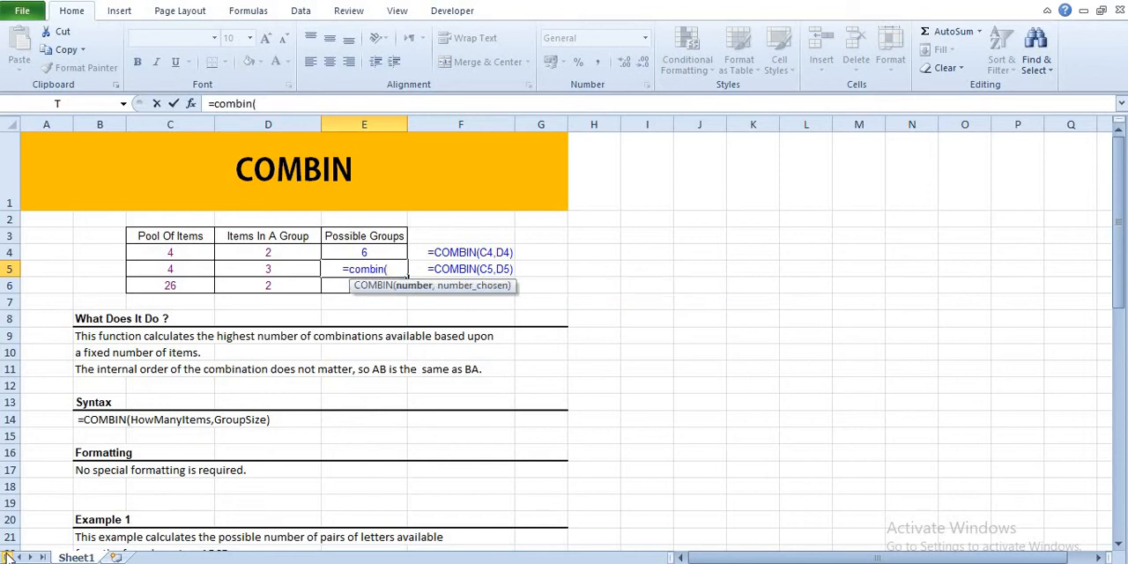
key(Left)
key(Left)
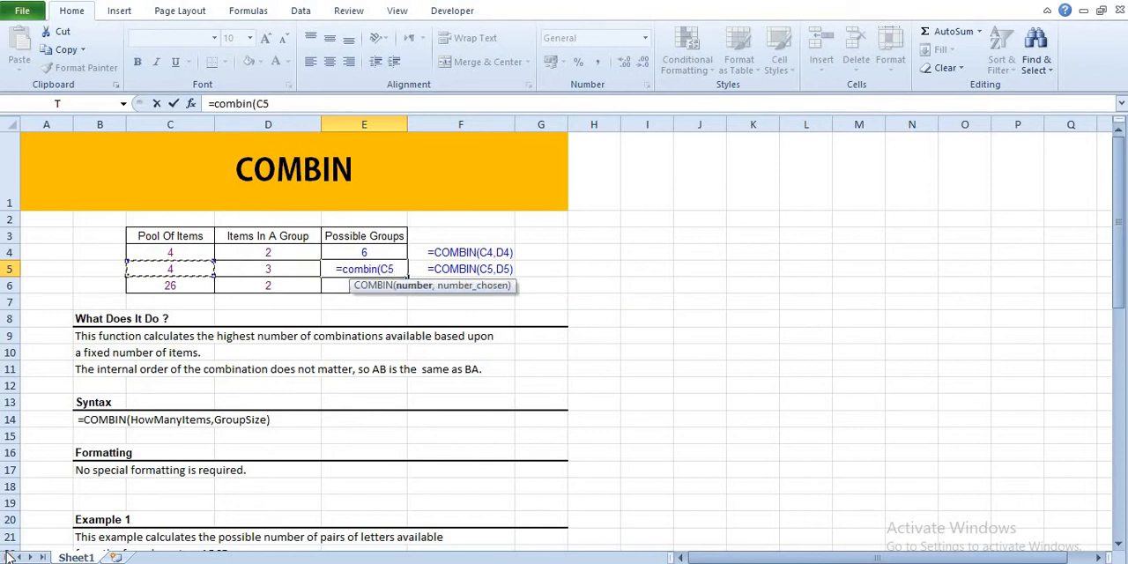
text(,)
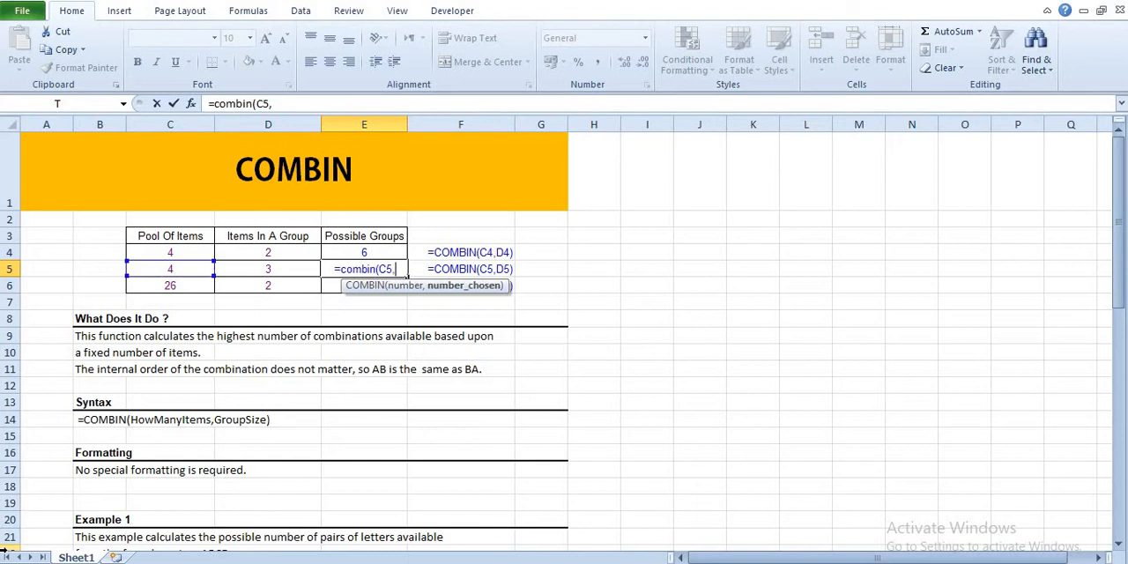
key(Left)
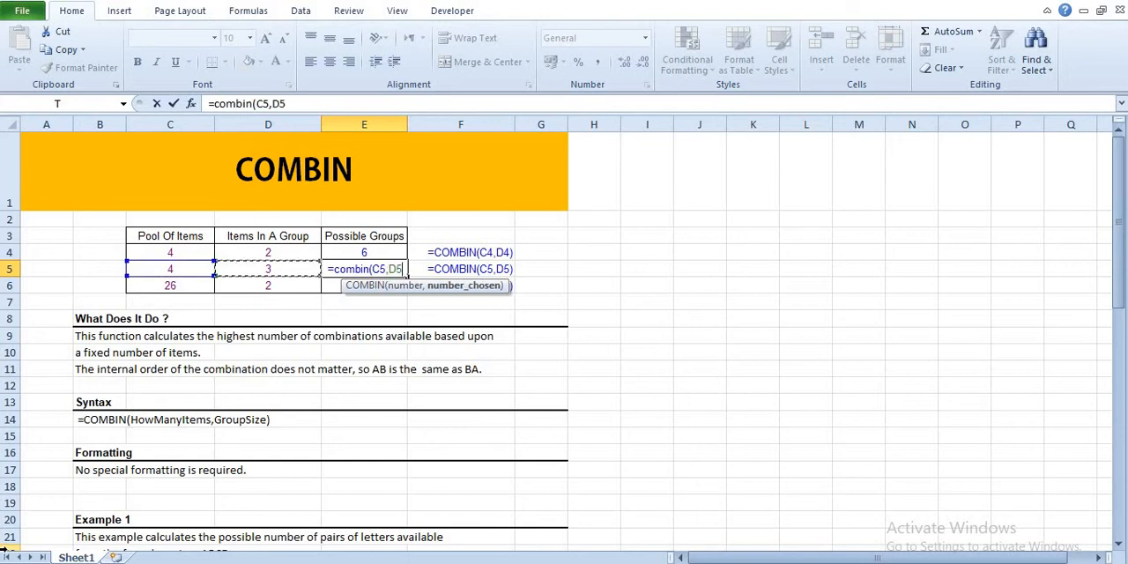
text())
key(Return)
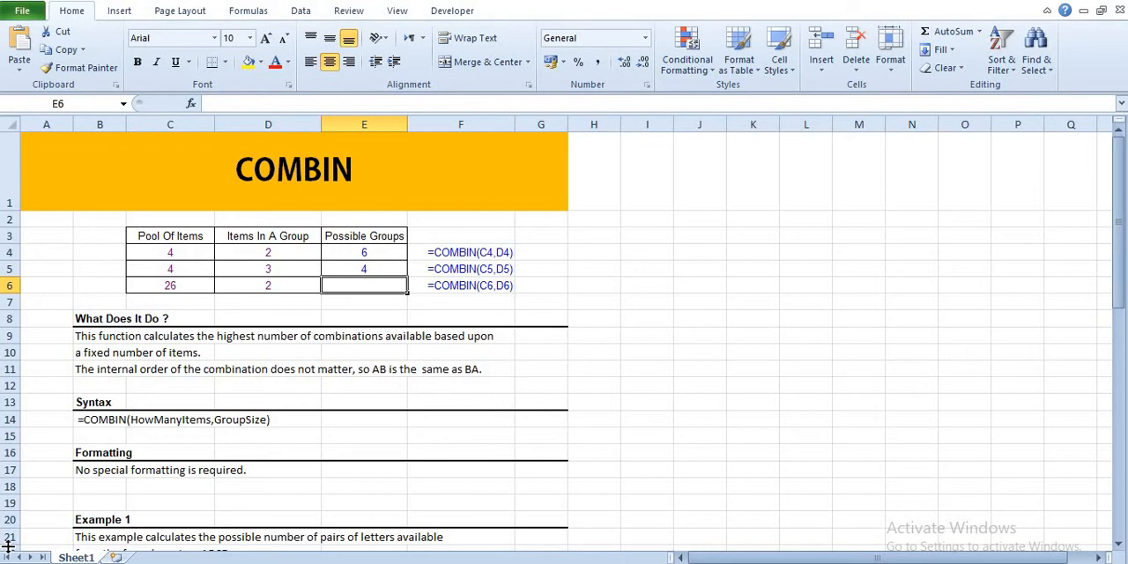
Enter =COMBIN(C6,D6) in E6 to calculate the possible groups for the third row.
key(Left)
key(Right)
text(=)
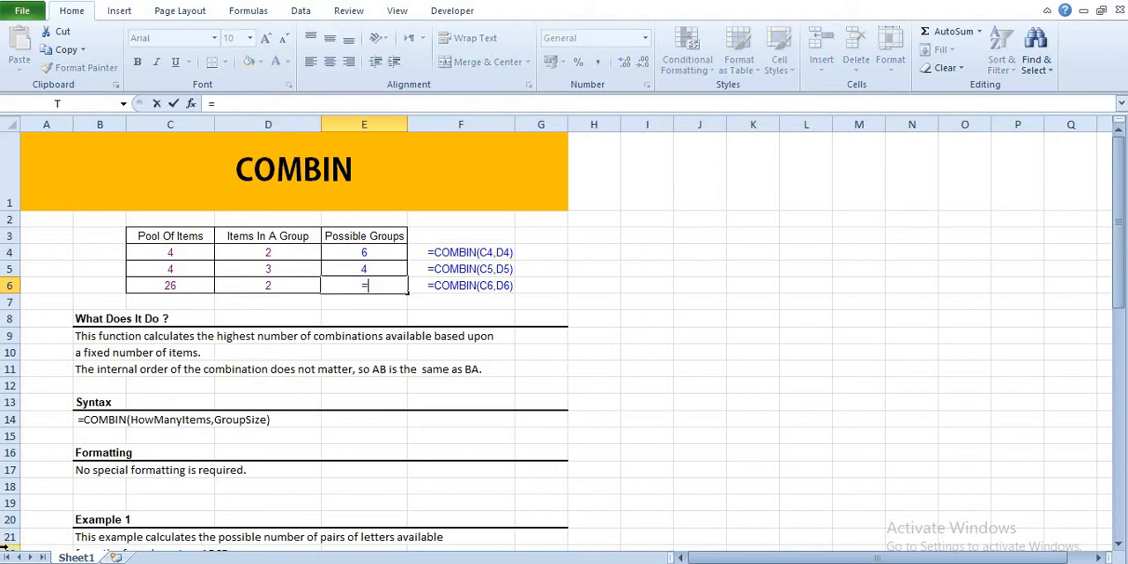
text(cpmbin()
key(BackSpace)
key(BackSpace)
key(BackSpace)
key(BackSpace)
key(BackSpace)
key(BackSpace)
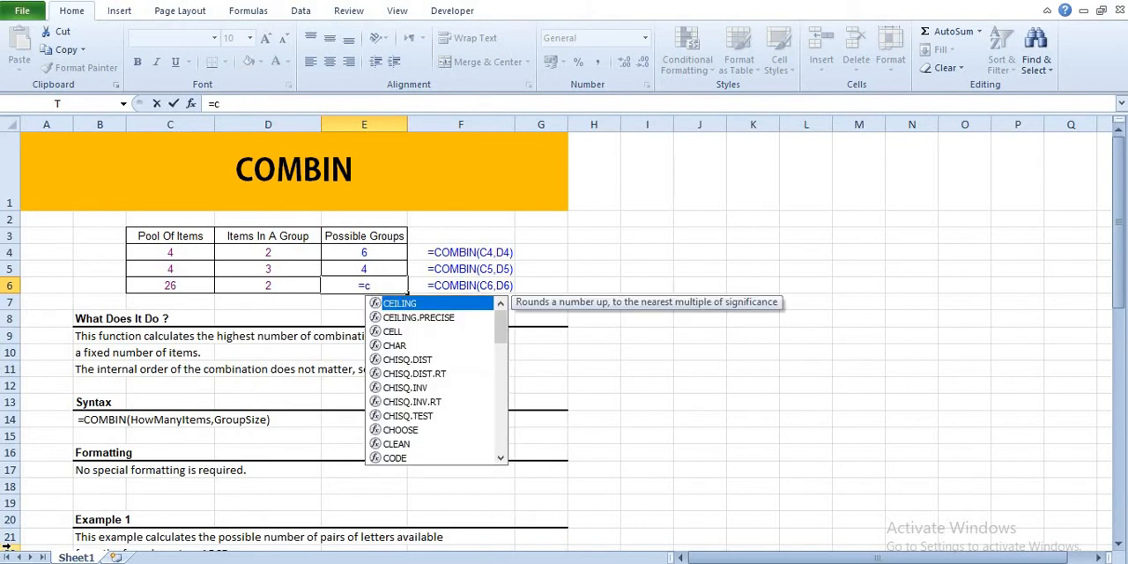
text(ombin)
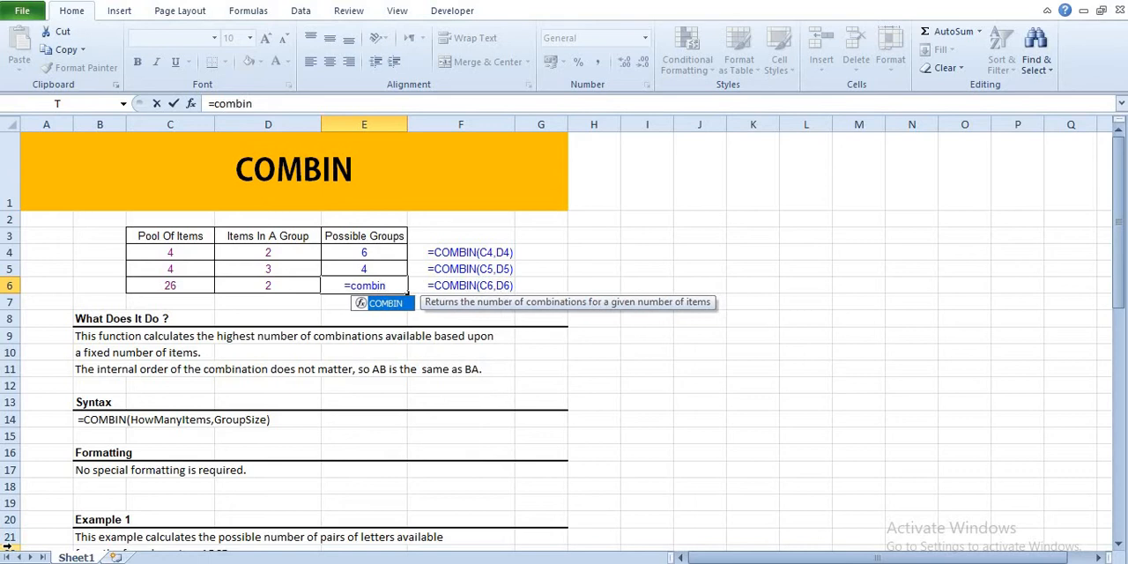
text(()
key(Left)
key(Left)
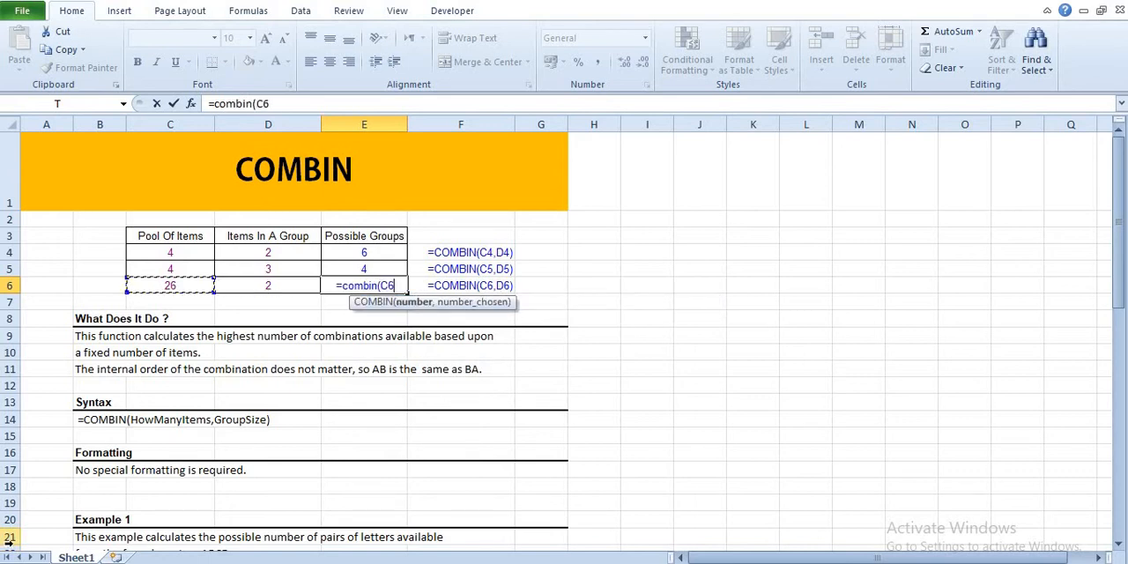
text(,)
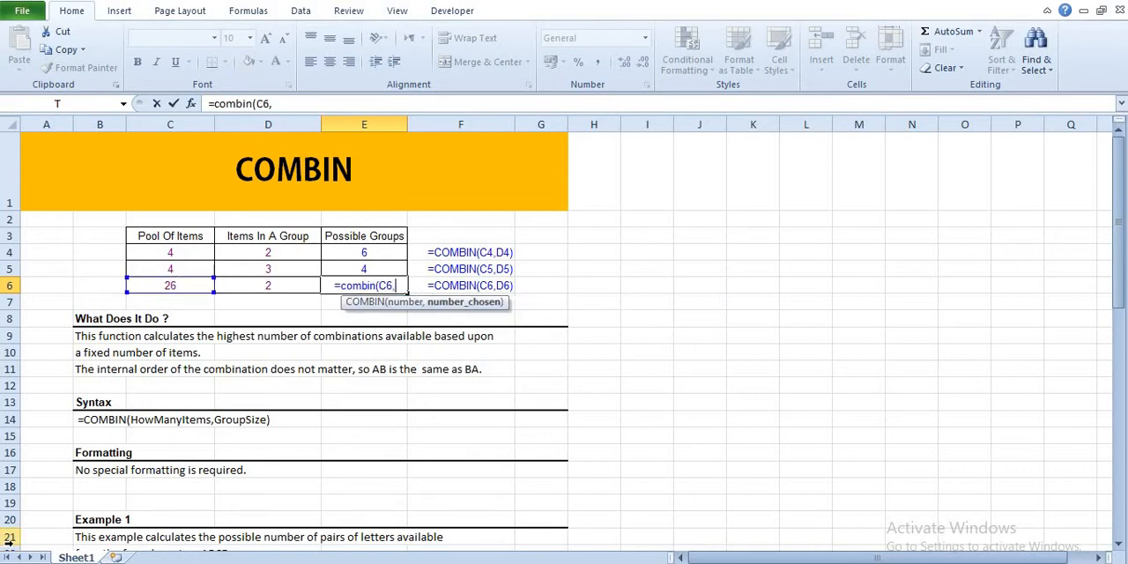
key(Left)
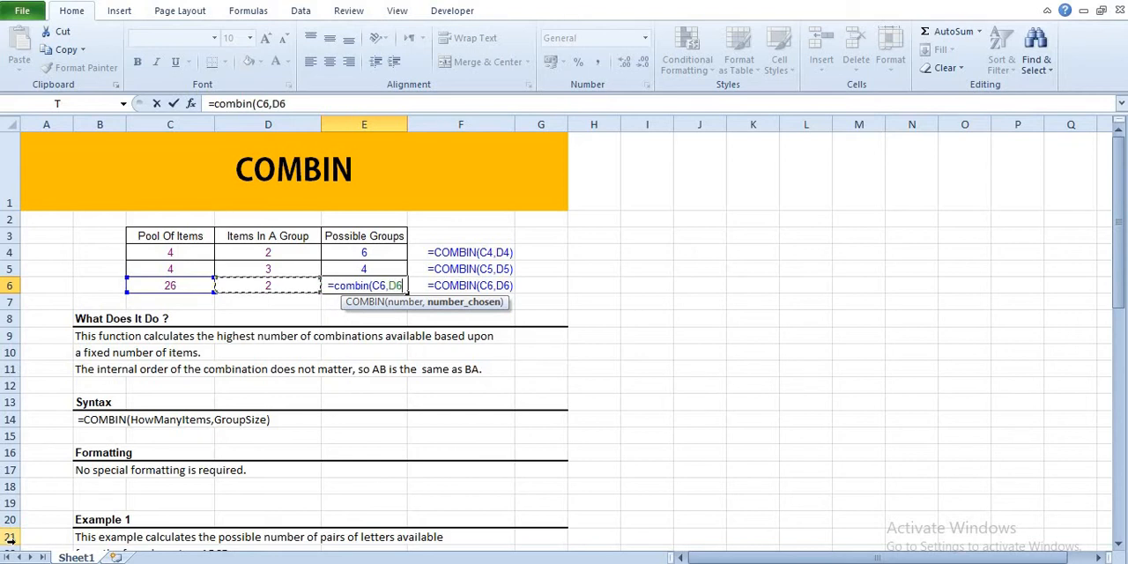
text())
key(Return)
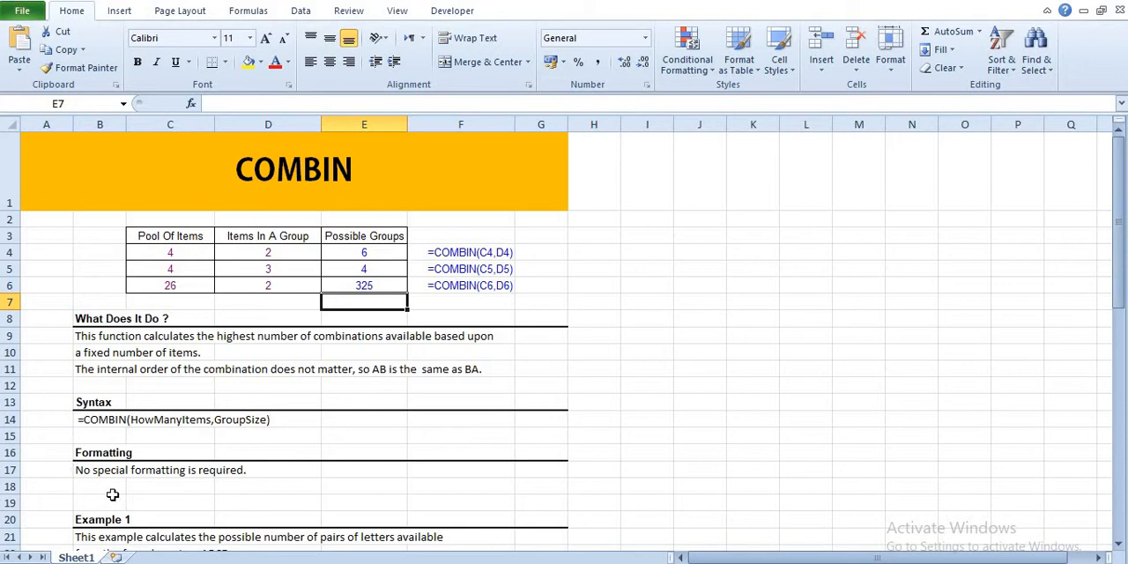
Clear the existing Combinations formula from cell E25 in Example 1.
scroll(113, 495, down, 2)
scroll(128, 387, down, 1)
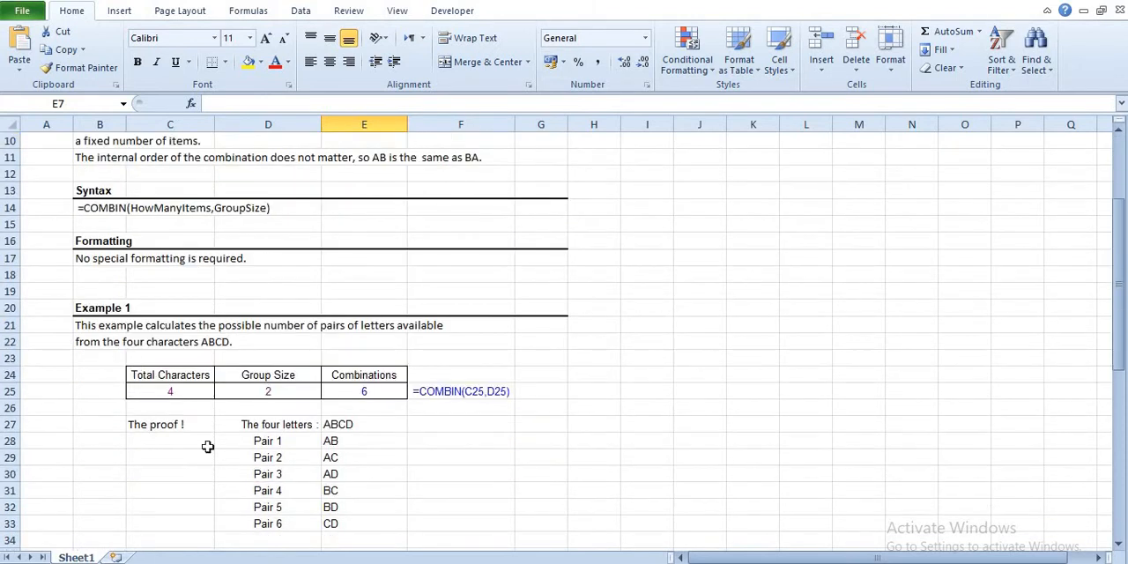
scroll(57, 336, down, 1)
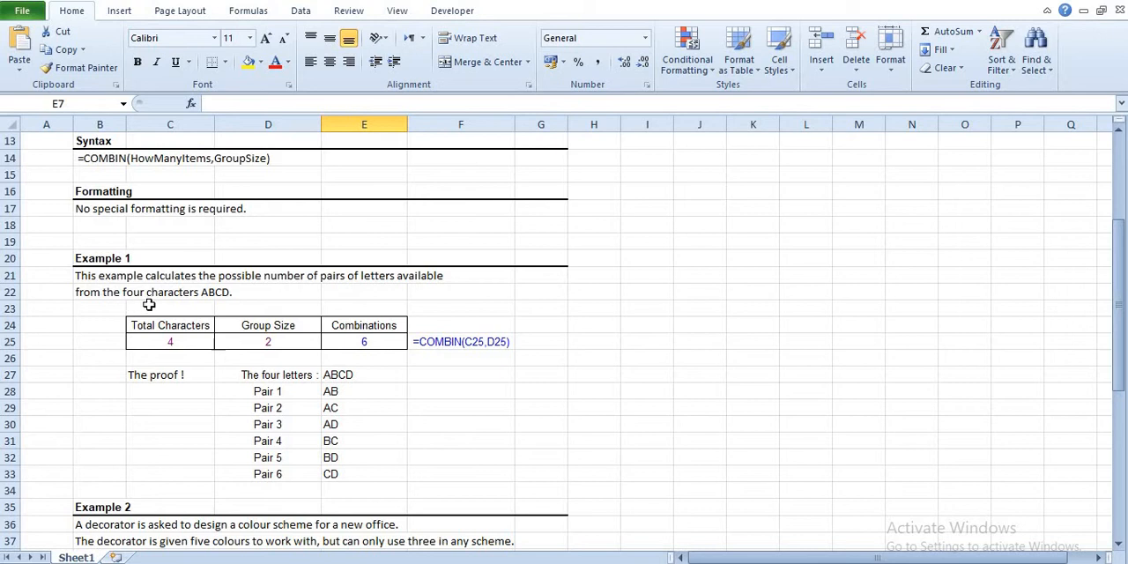
click(368, 345)
key(Delete)
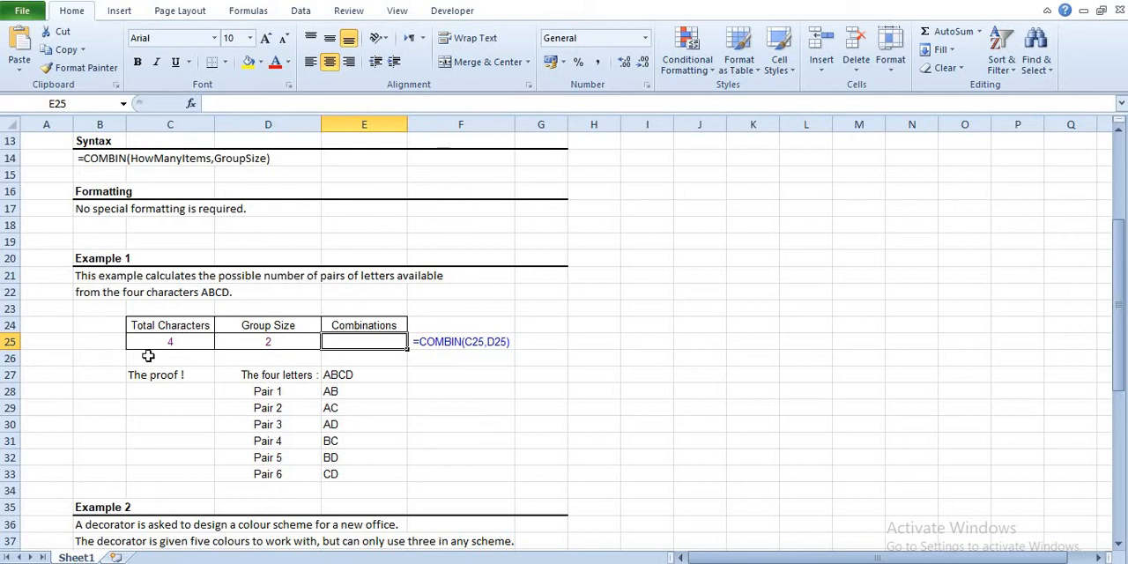
Enter =COMBIN(C25,D25) in E25 to calculate the combinations from Total Characters and Group Size.
click(279, 337)
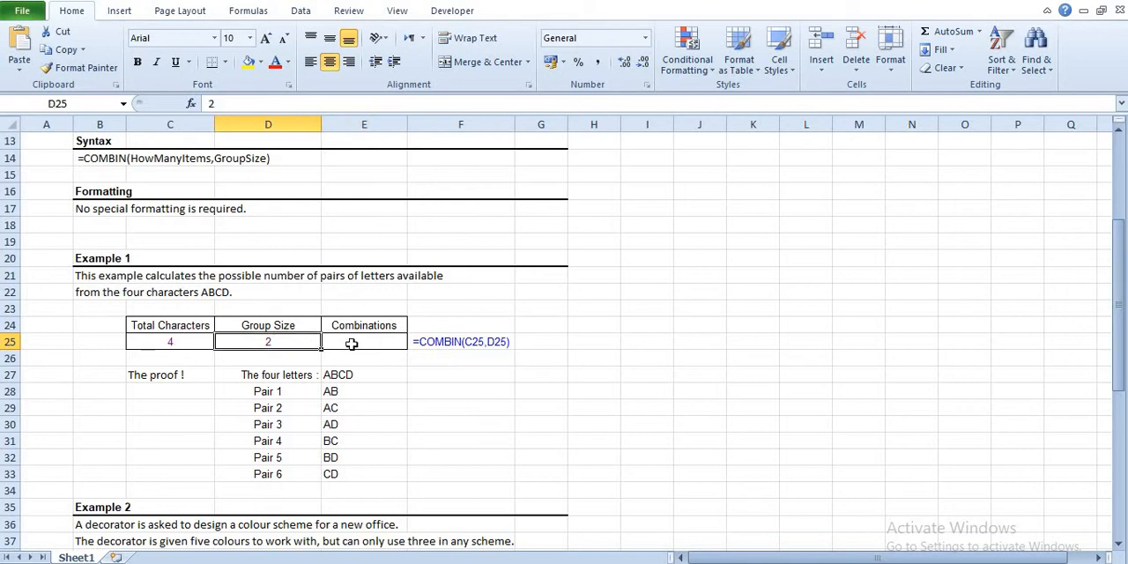
click(351, 344)
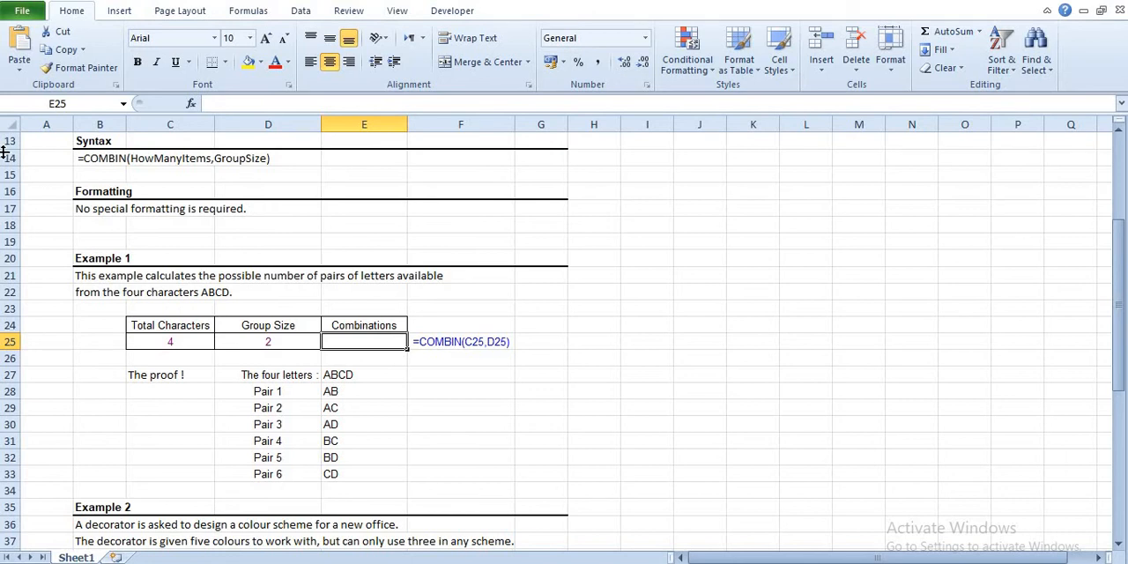
text(=co)
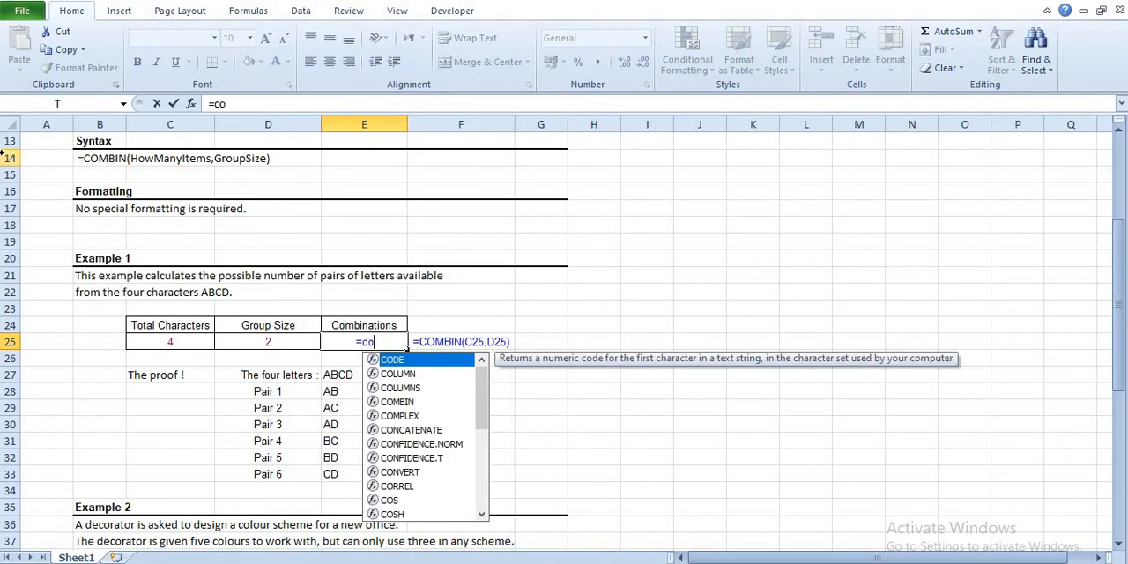
text(mbin()
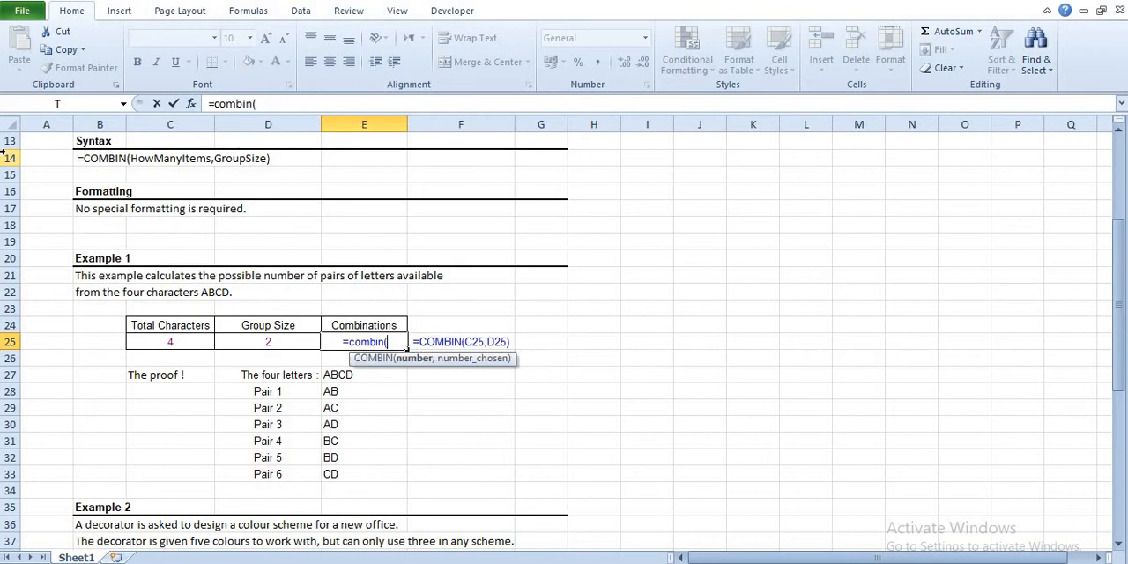
key(Left)
key(Left)
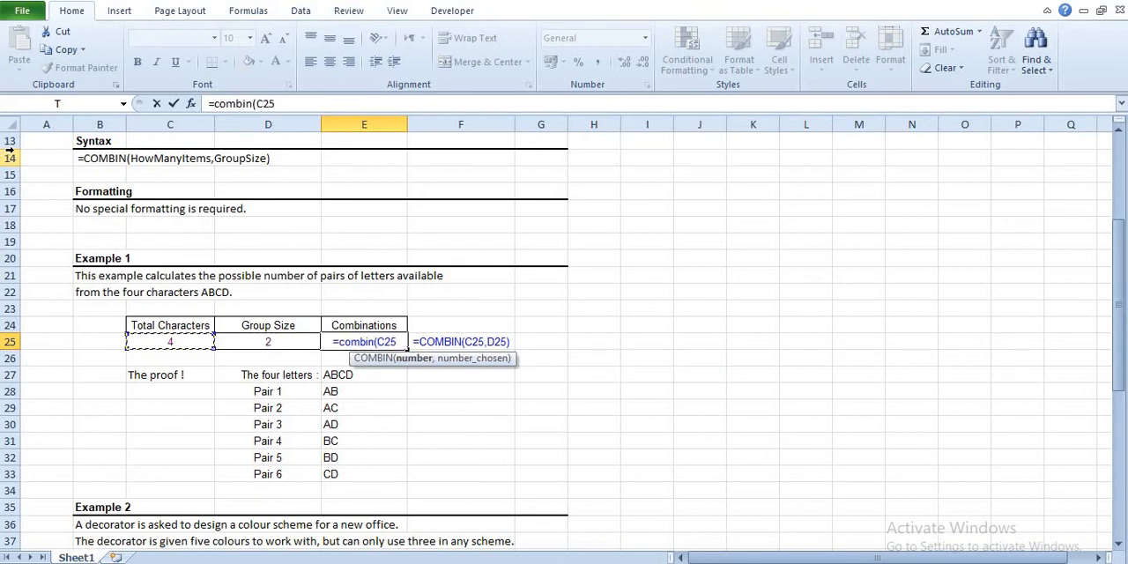
text(,)
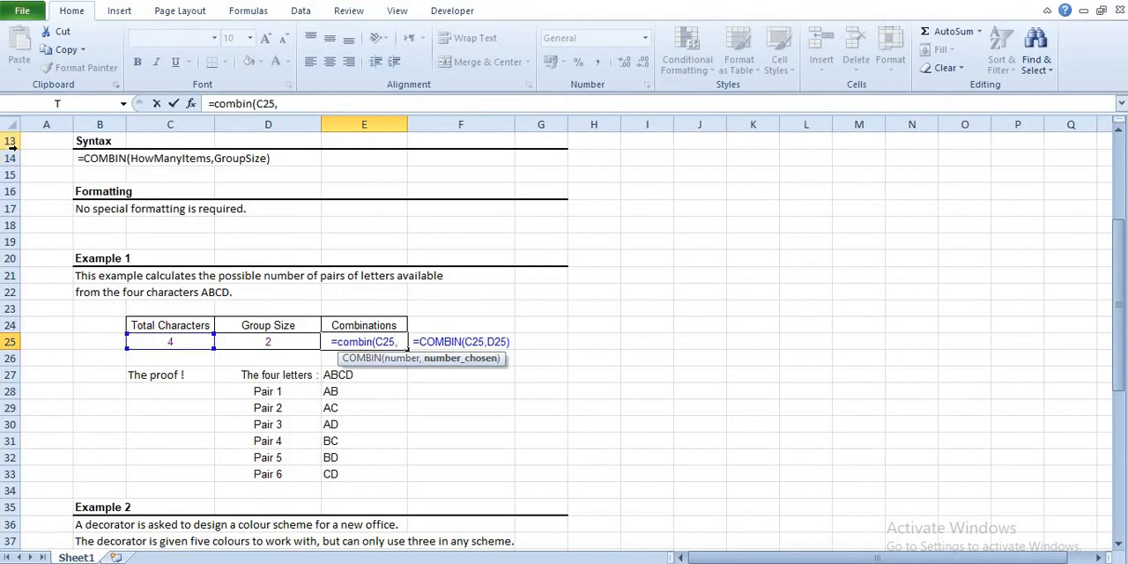
key(Left)
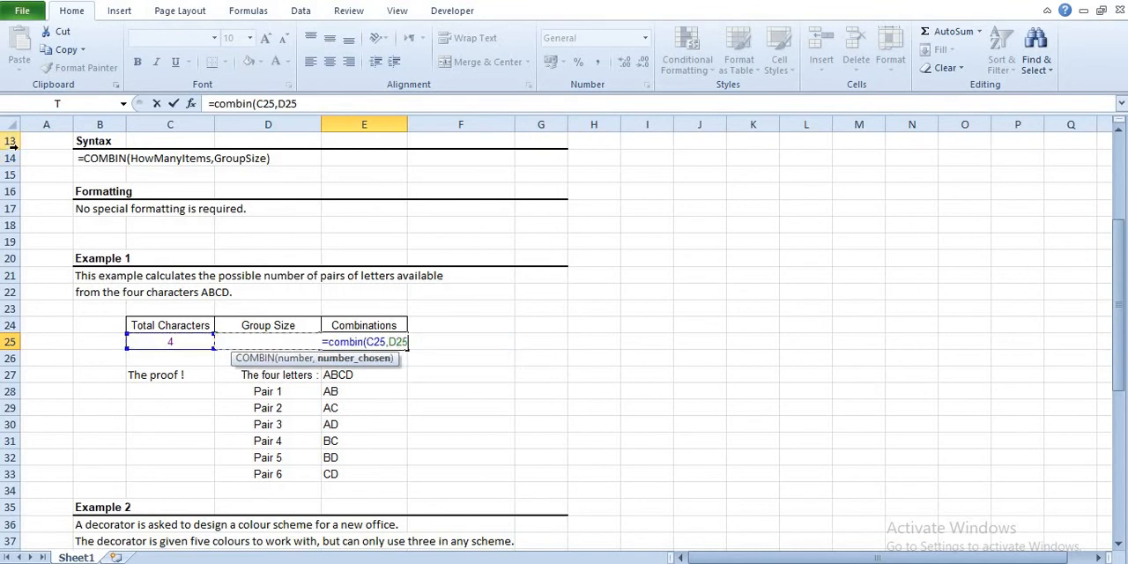
text())
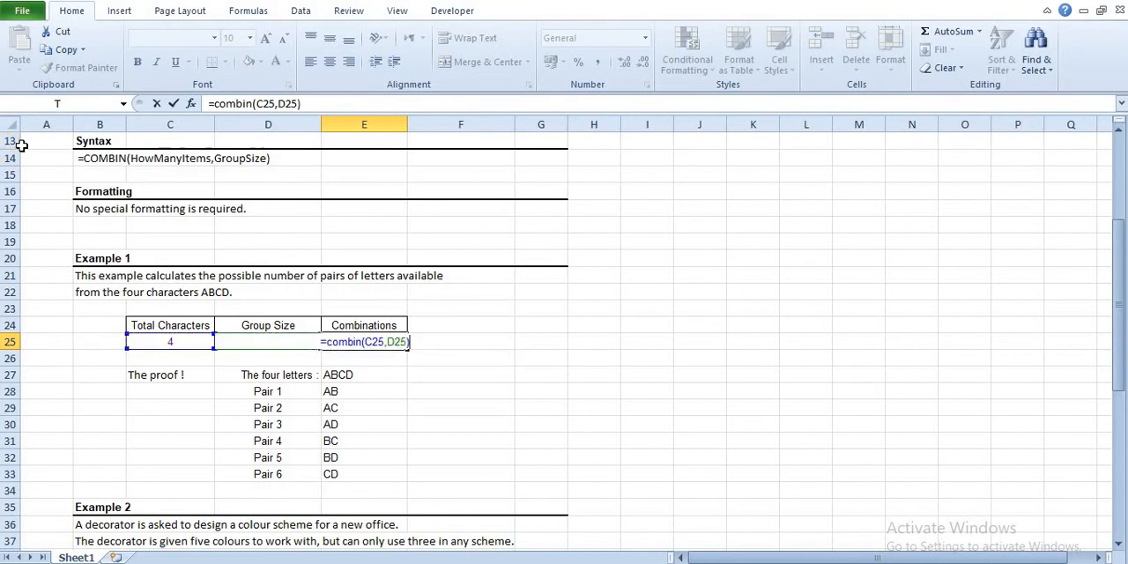
key(Return)
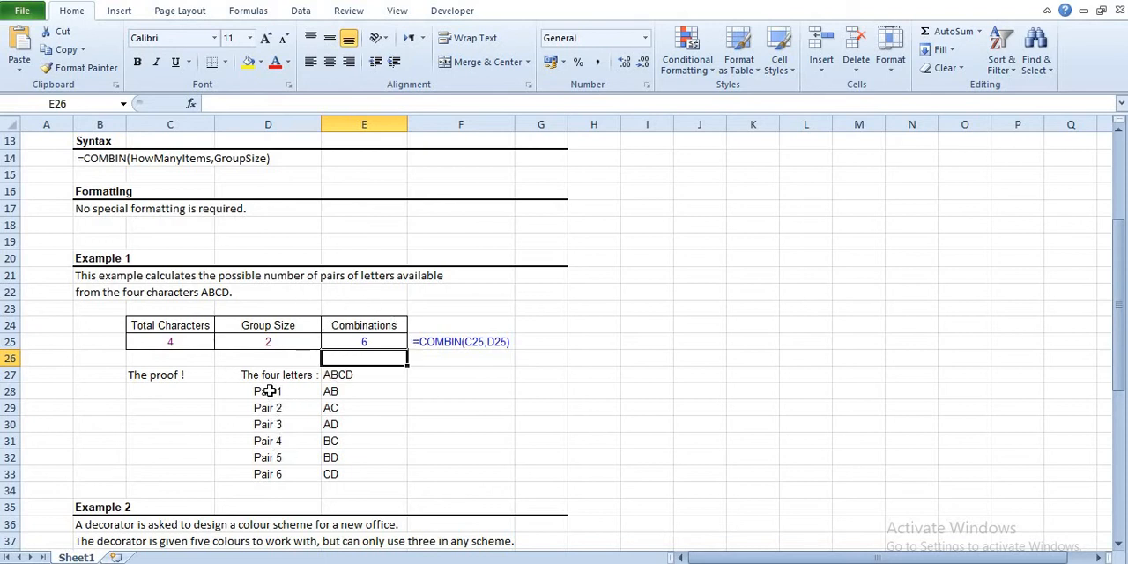
Go through the Example 1 proof list, highlighting the letter-pair rows down to Pair 6.
drag(312, 386, 352, 458)
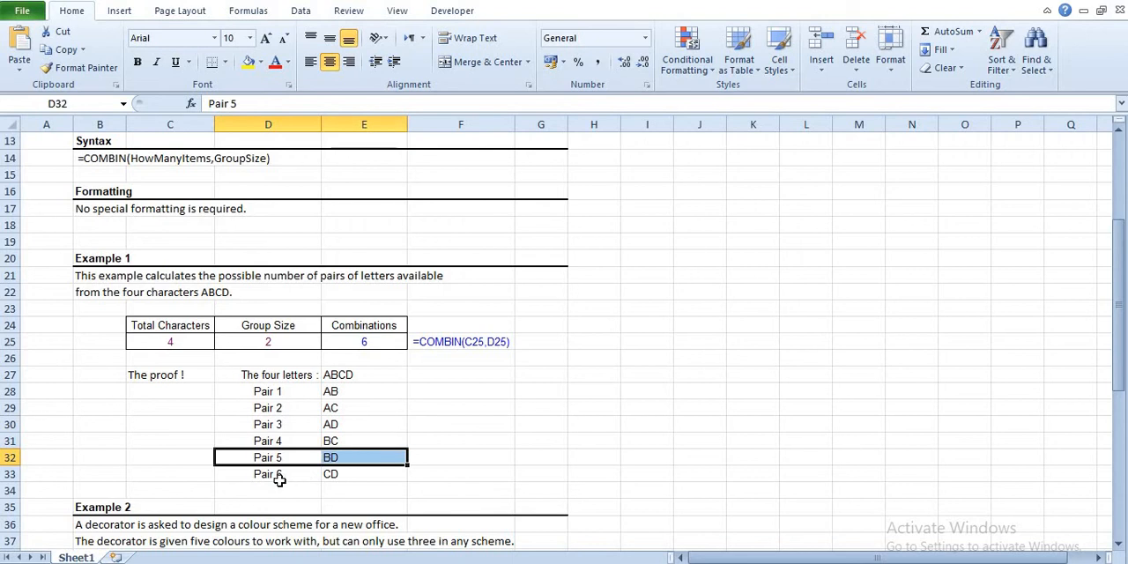
drag(279, 480, 363, 465)
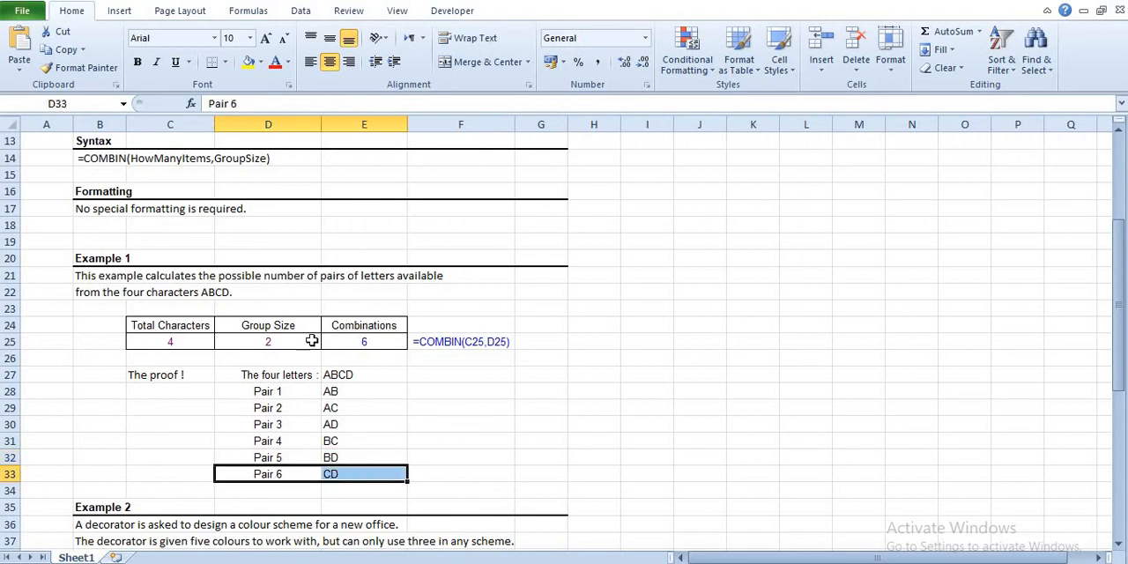
Clear the existing Totals Schemes formula from cell E41 in Example 2.
scroll(307, 366, down, 1)
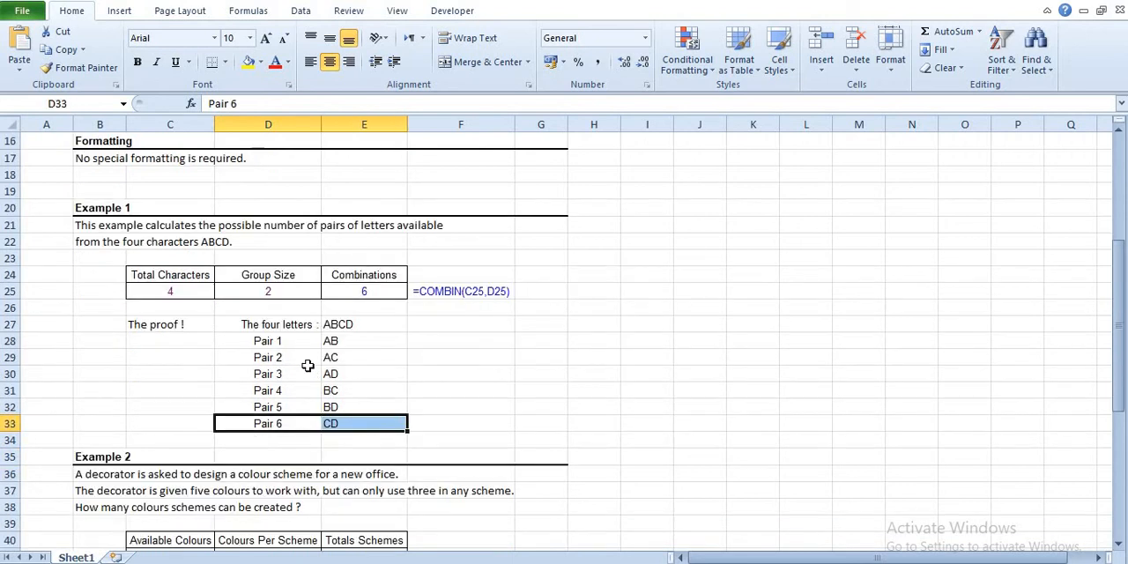
scroll(307, 366, down, 2)
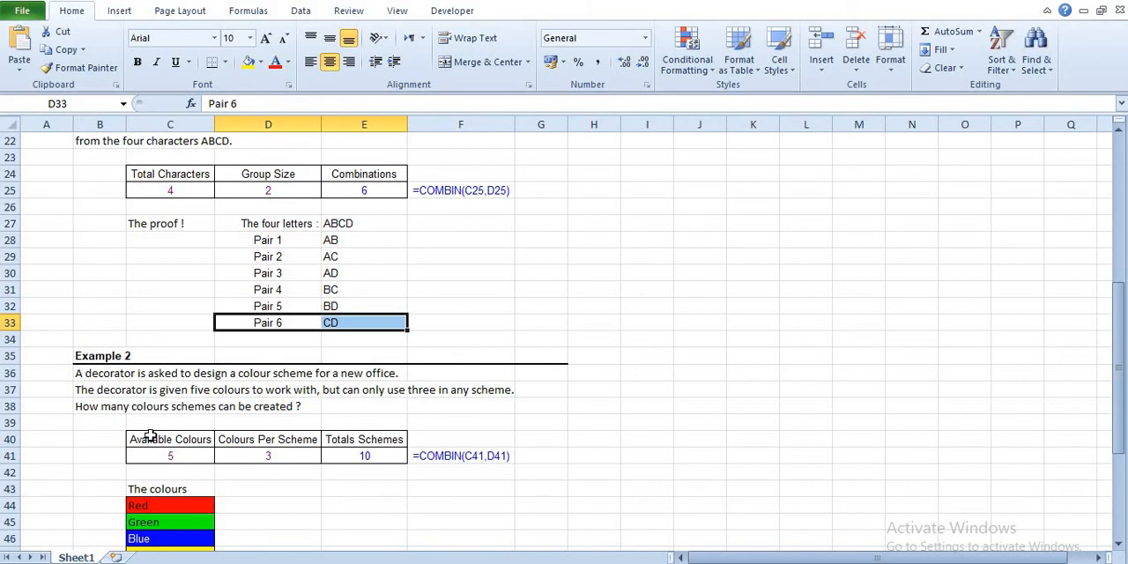
click(363, 453)
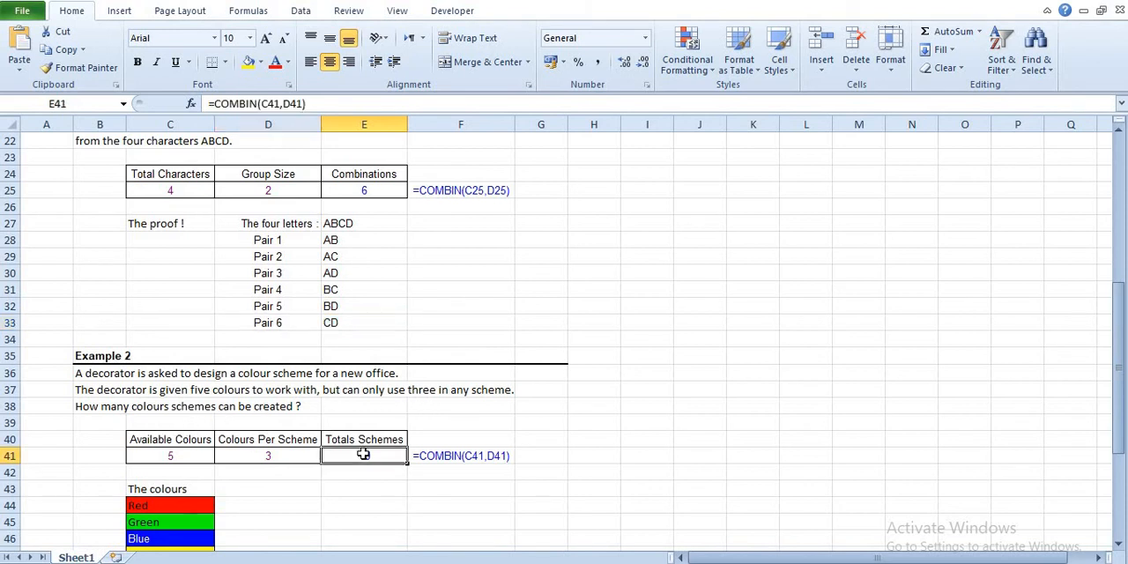
key(Delete)
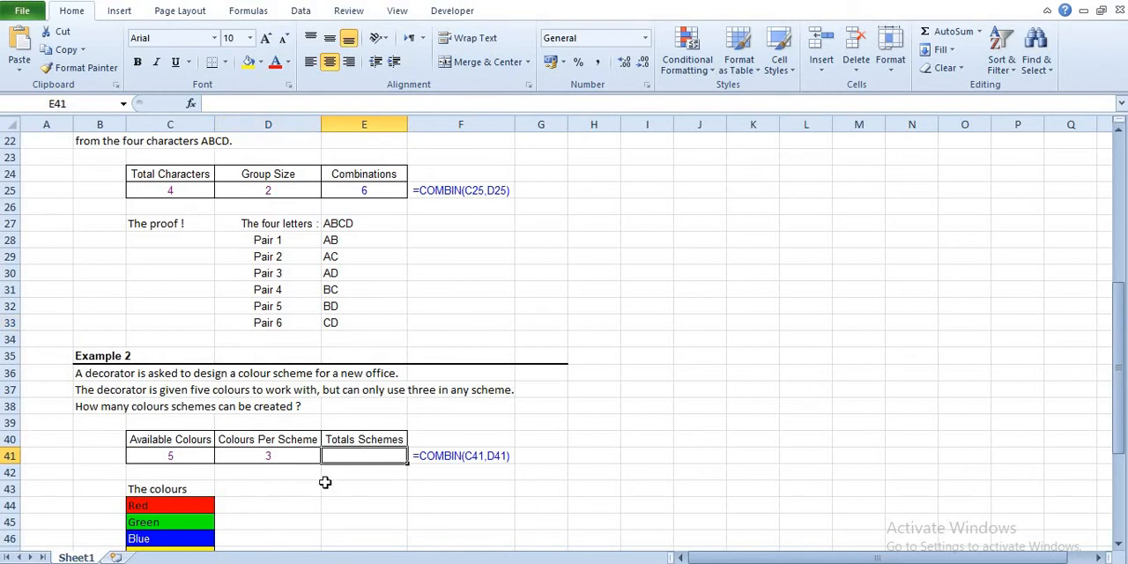
Enter =COMBIN(C41,D41) in E41 to calculate the total schemes from Available Colours and Colours Per Scheme.
click(325, 482)
click(329, 460)
click(251, 462)
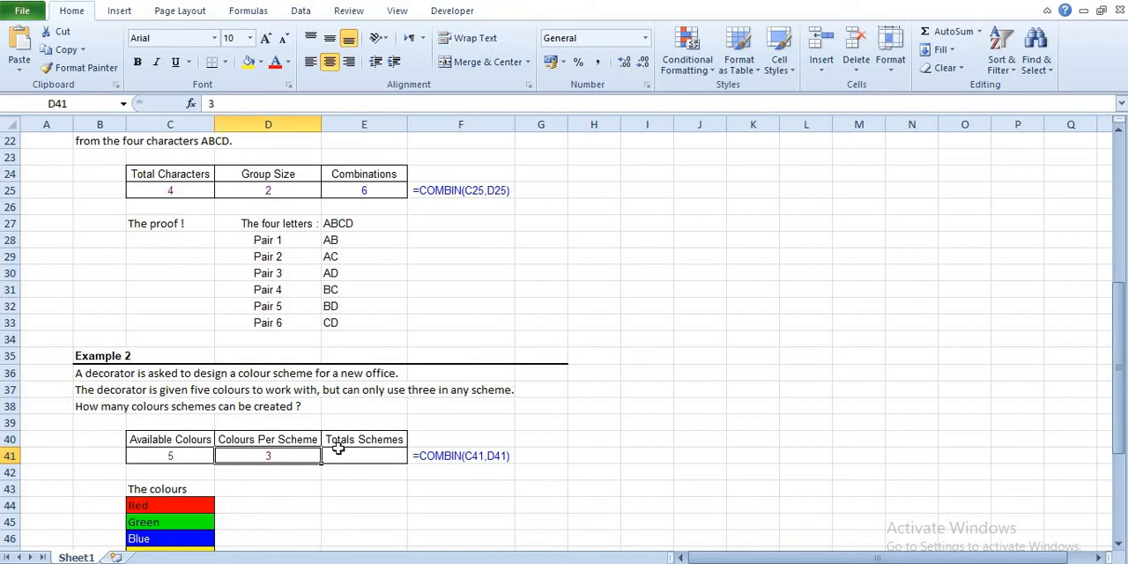
click(338, 453)
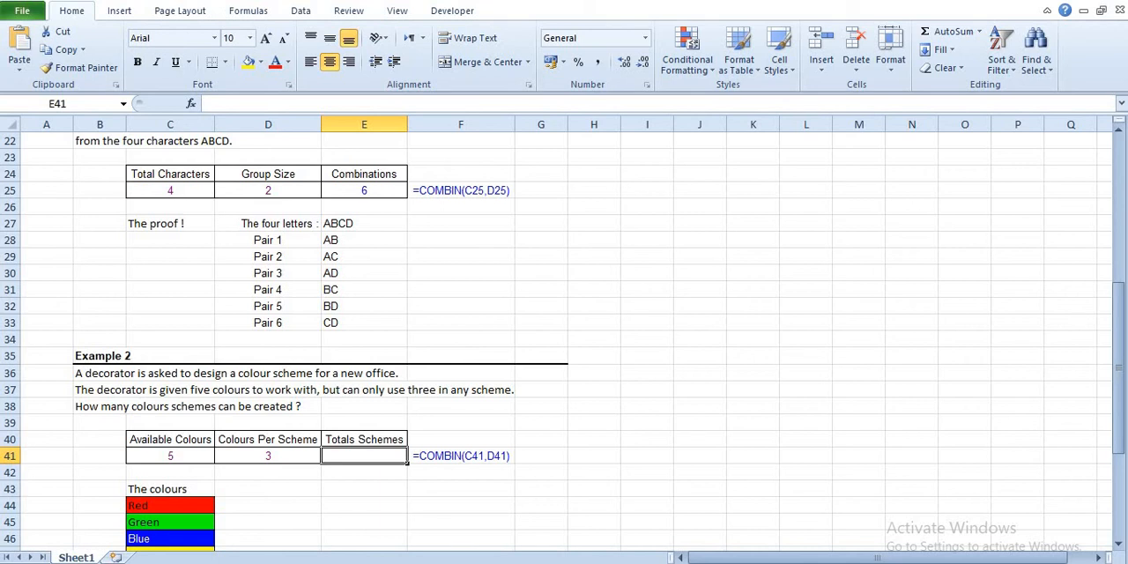
text(=combin)
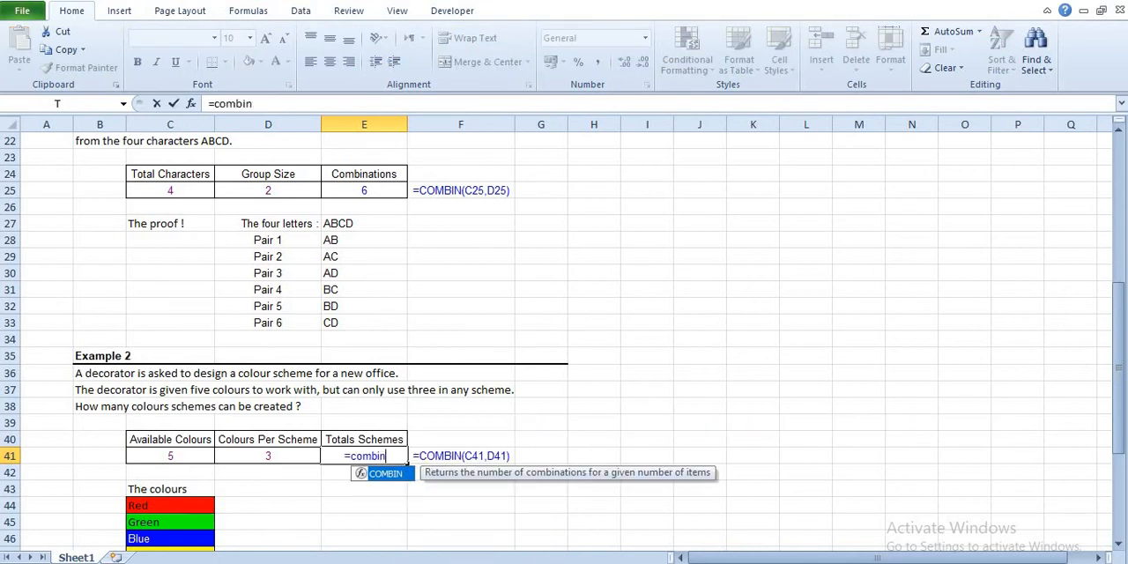
text(()
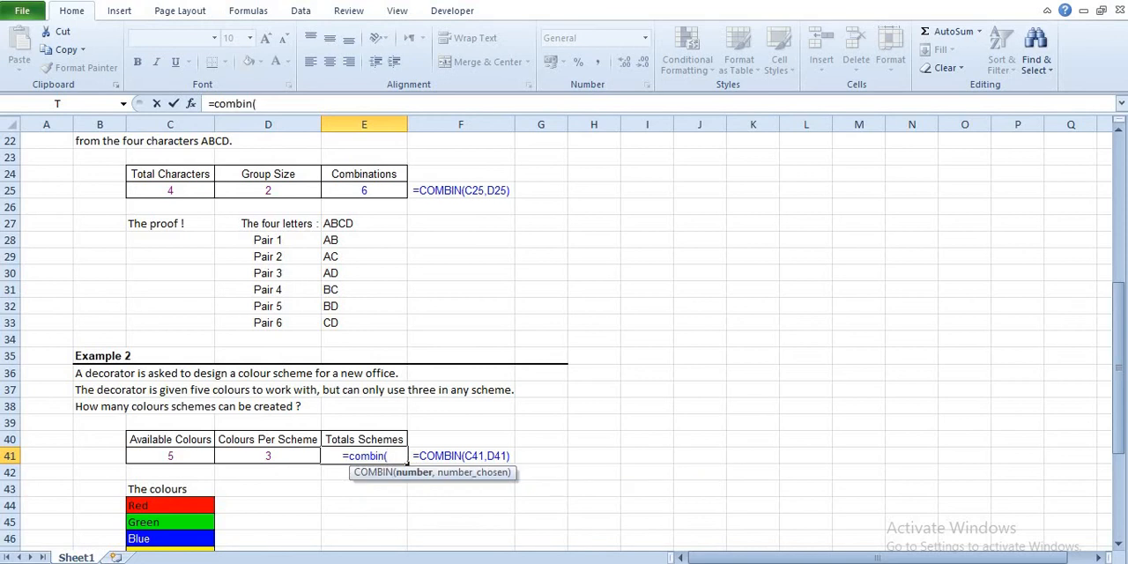
key(Left)
key(Left)
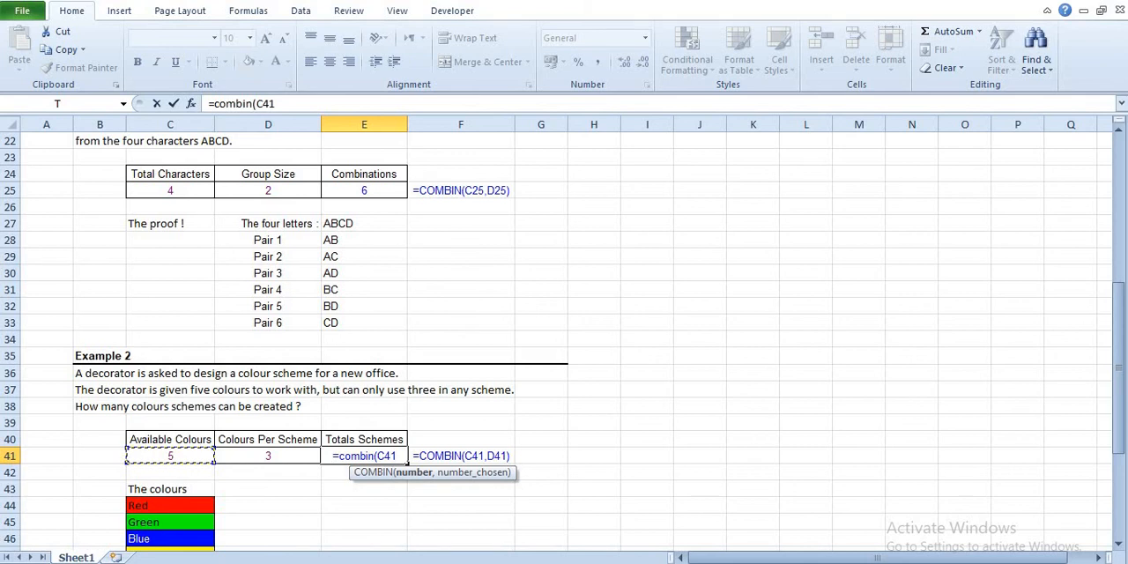
text(,)
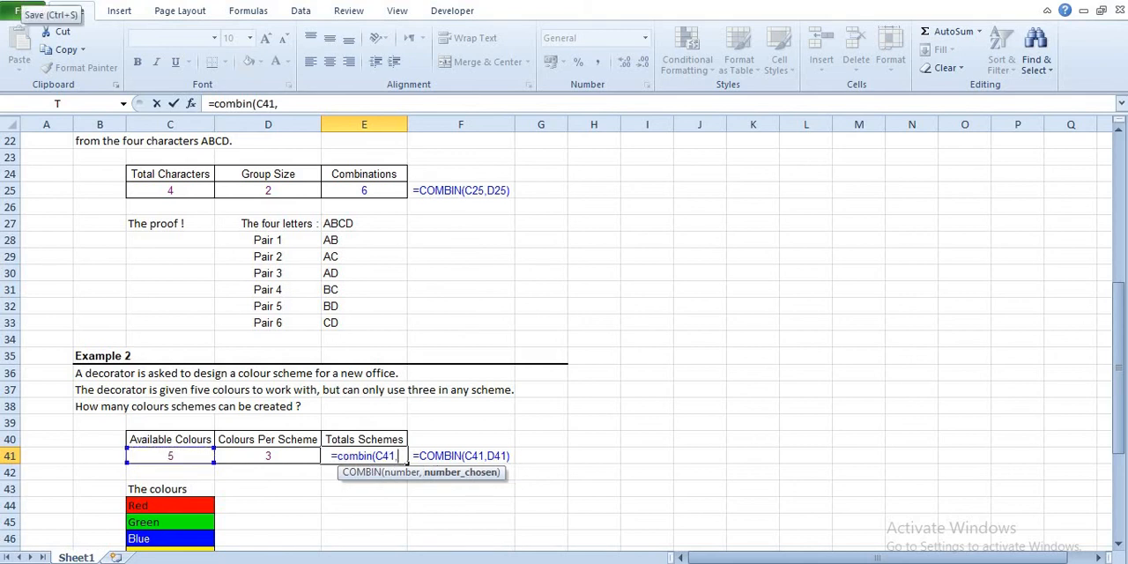
key(Left)
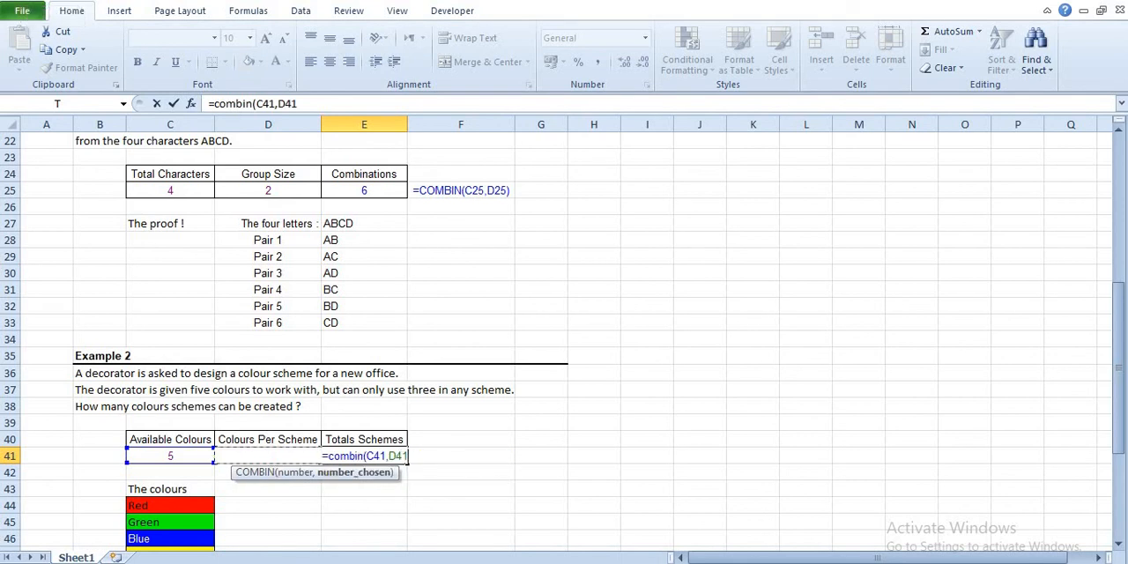
text())
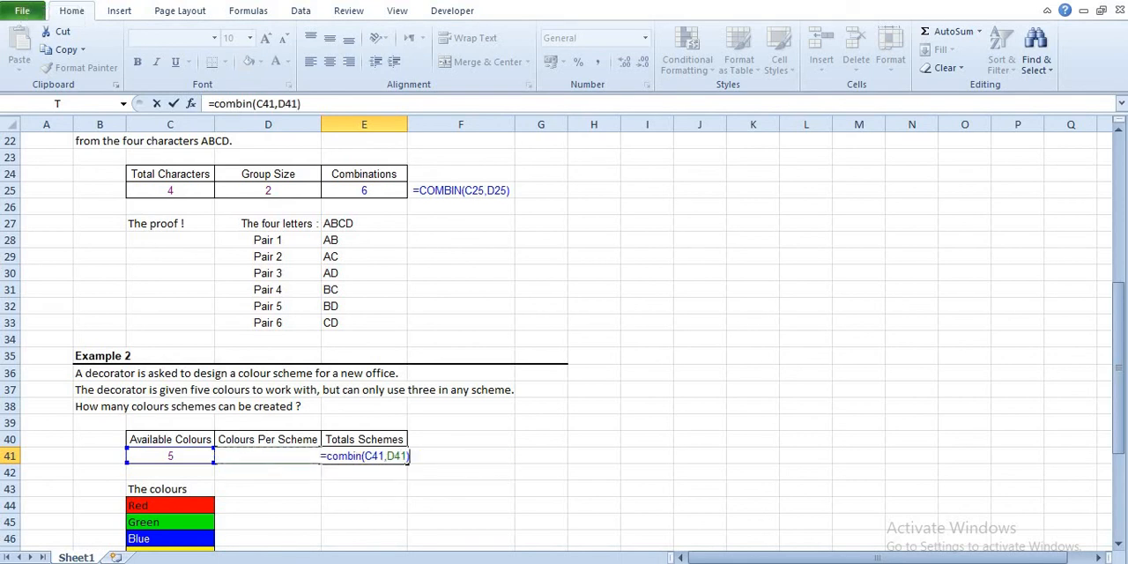
key(Return)
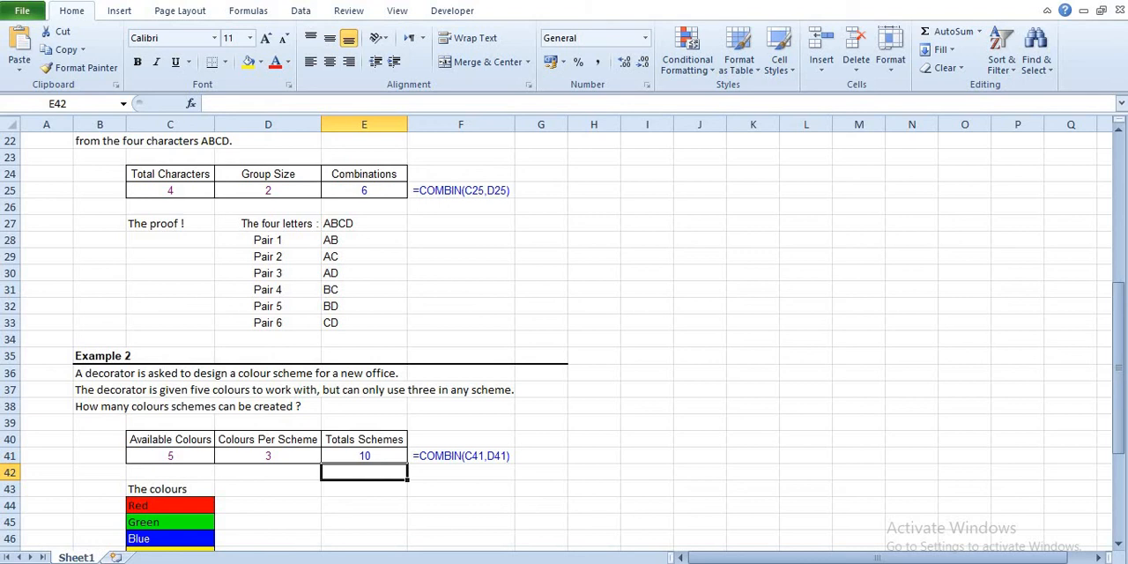
Examine the list of available colours in C44:C48 and the colour schemes laid out beneath it.
scroll(136, 367, down, 1)
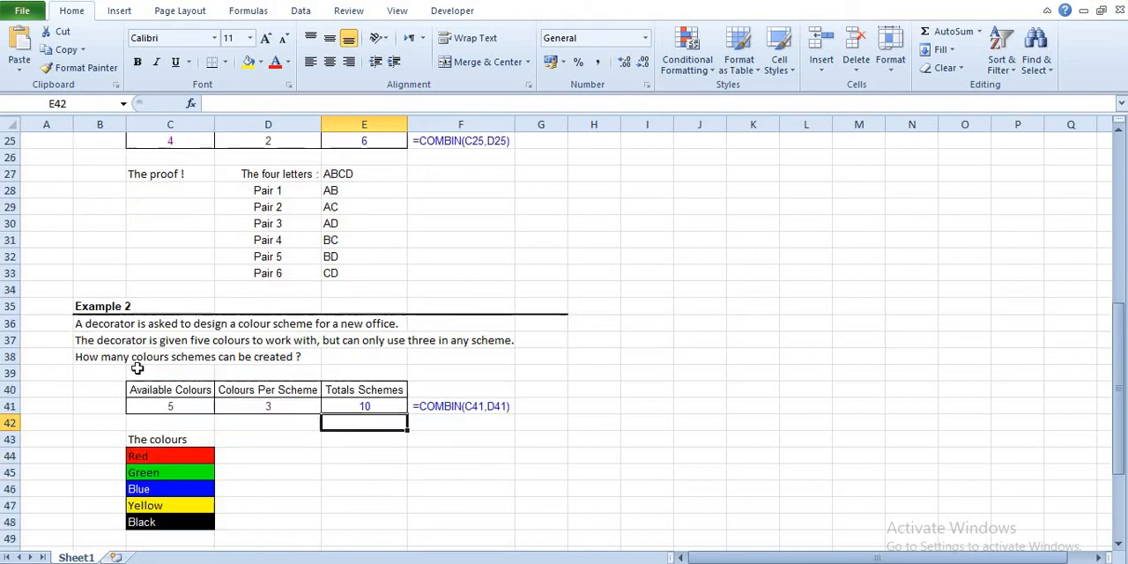
scroll(168, 437, down, 1)
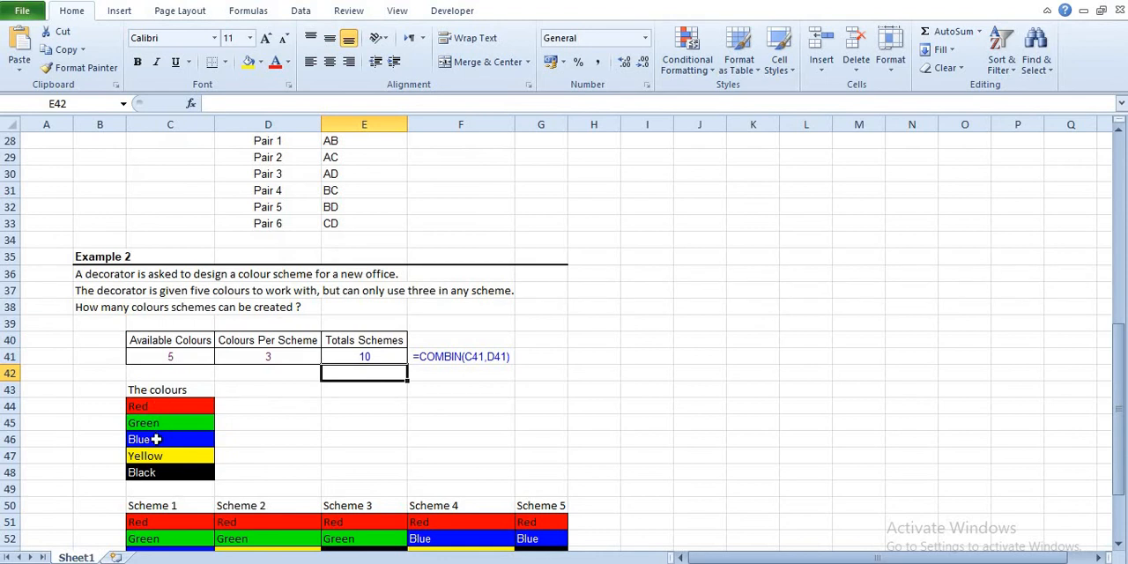
drag(151, 407, 156, 476)
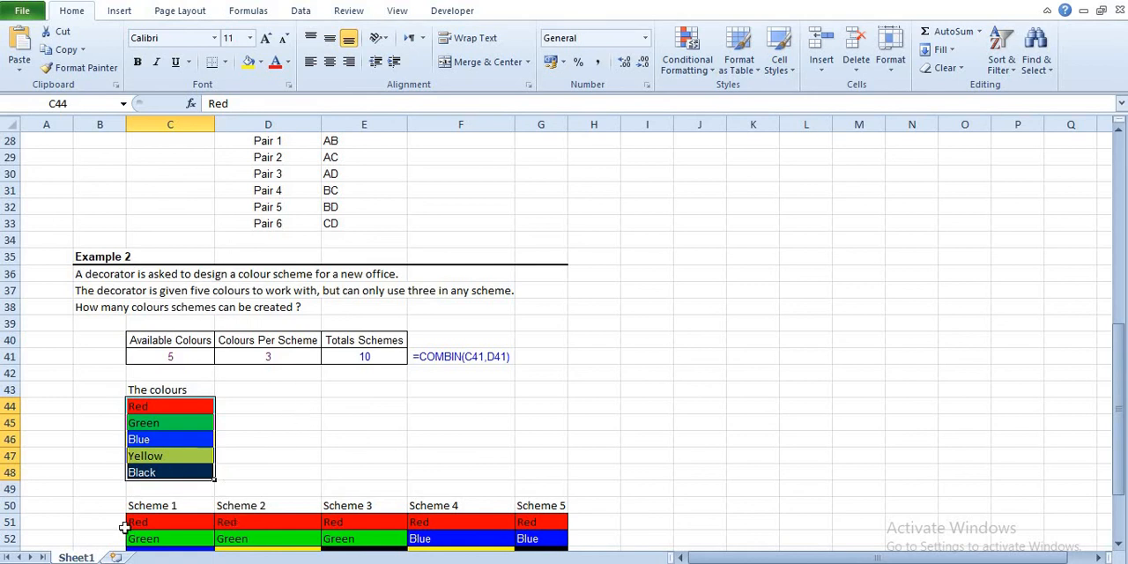
scroll(475, 535, down, 2)
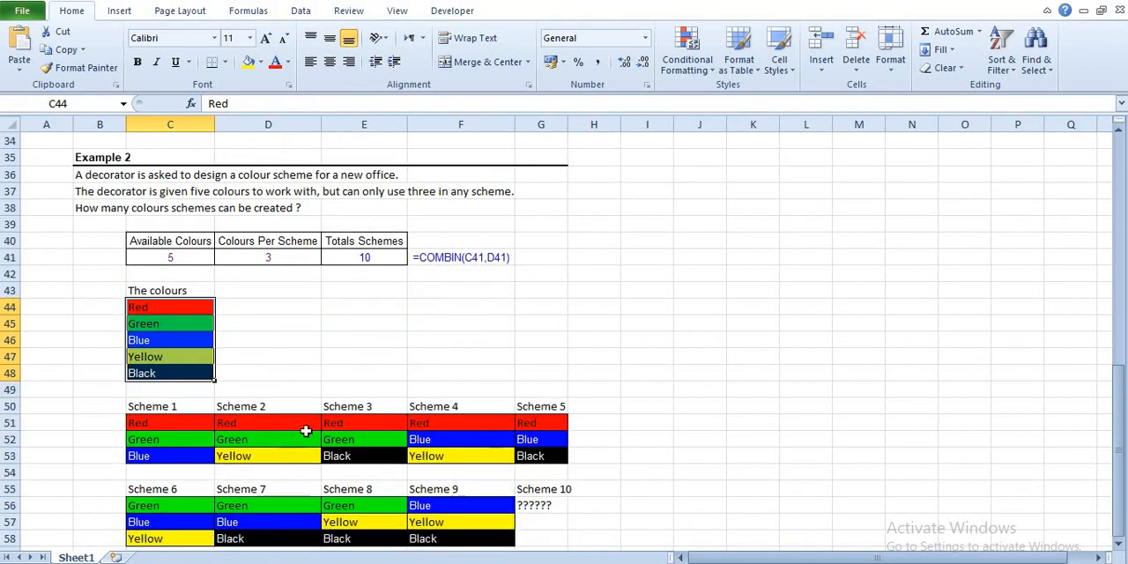
scroll(517, 488, down, 1)
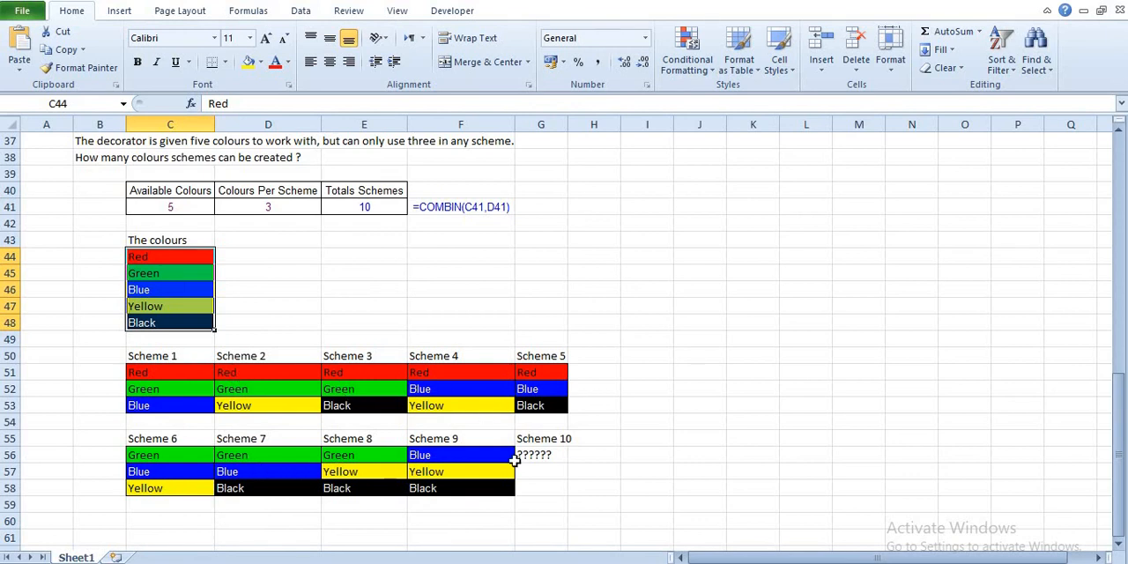
Highlight the Scheme 10 block in G55:G58 and widen column G slightly to fit its heading.
drag(541, 441, 542, 489)
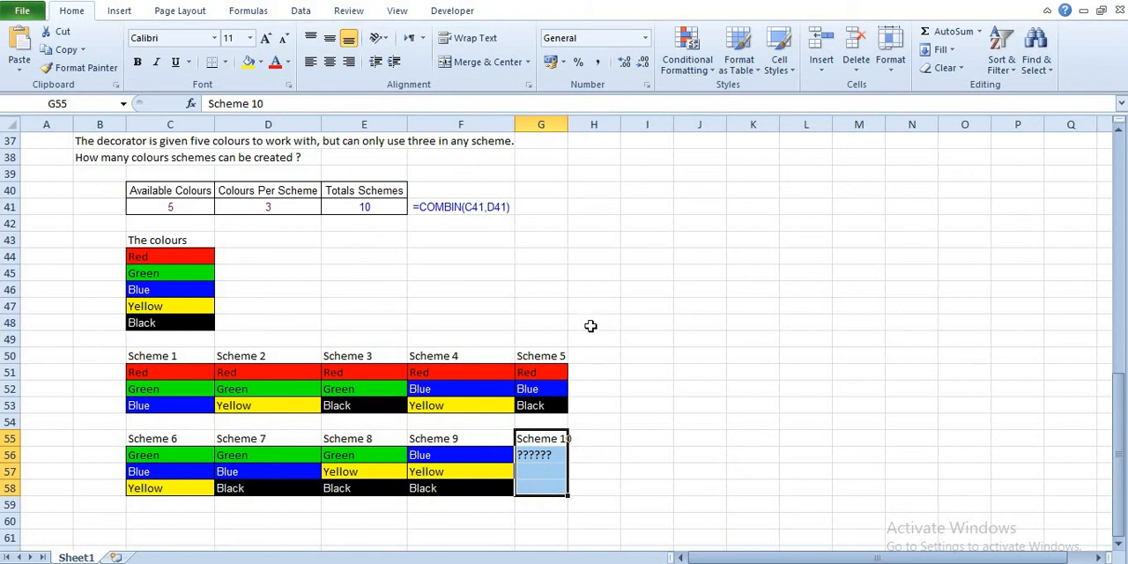
drag(565, 124, 575, 124)
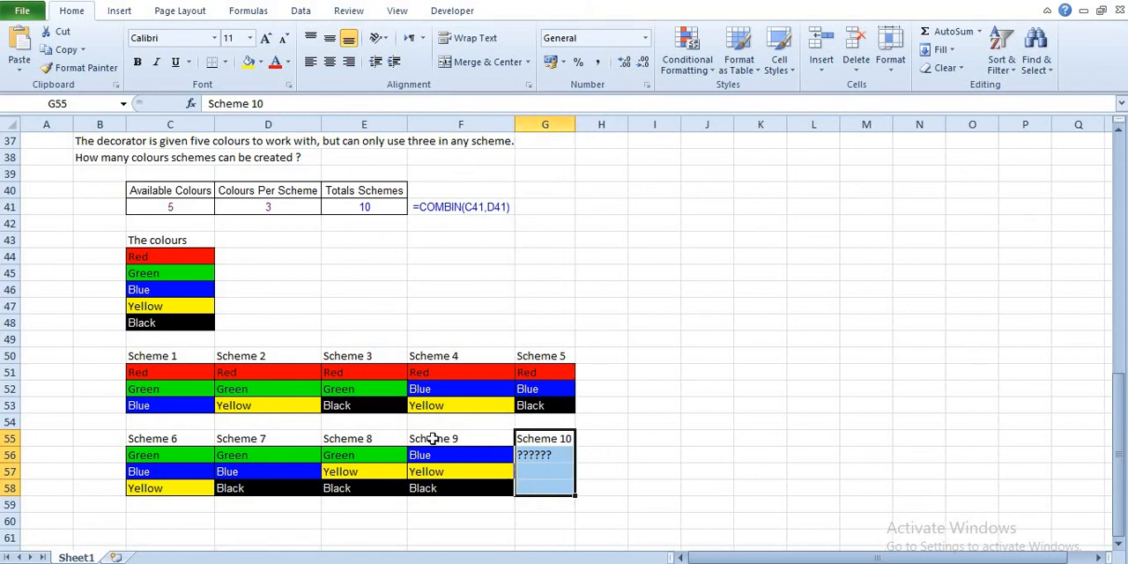
scroll(438, 437, up, 3)
scroll(433, 438, up, 5)
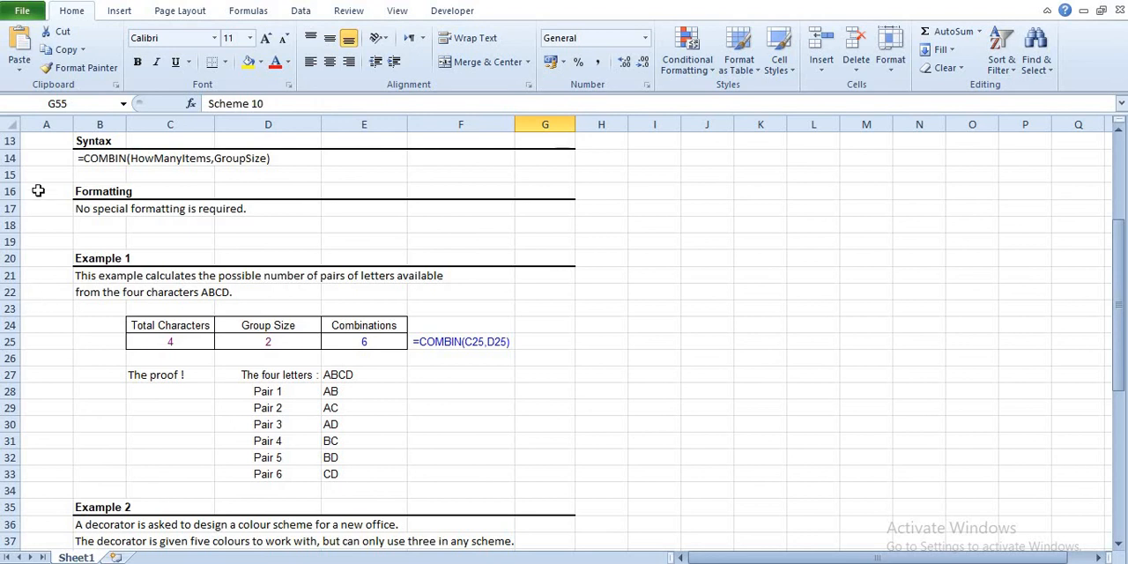
scroll(42, 206, up, 2)
scroll(43, 206, up, 2)
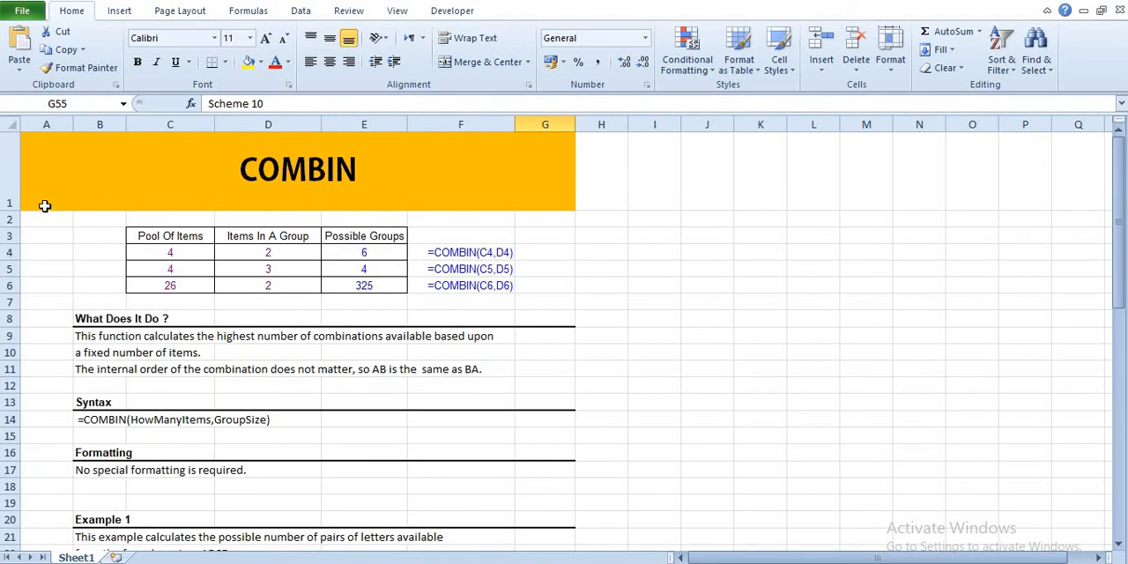